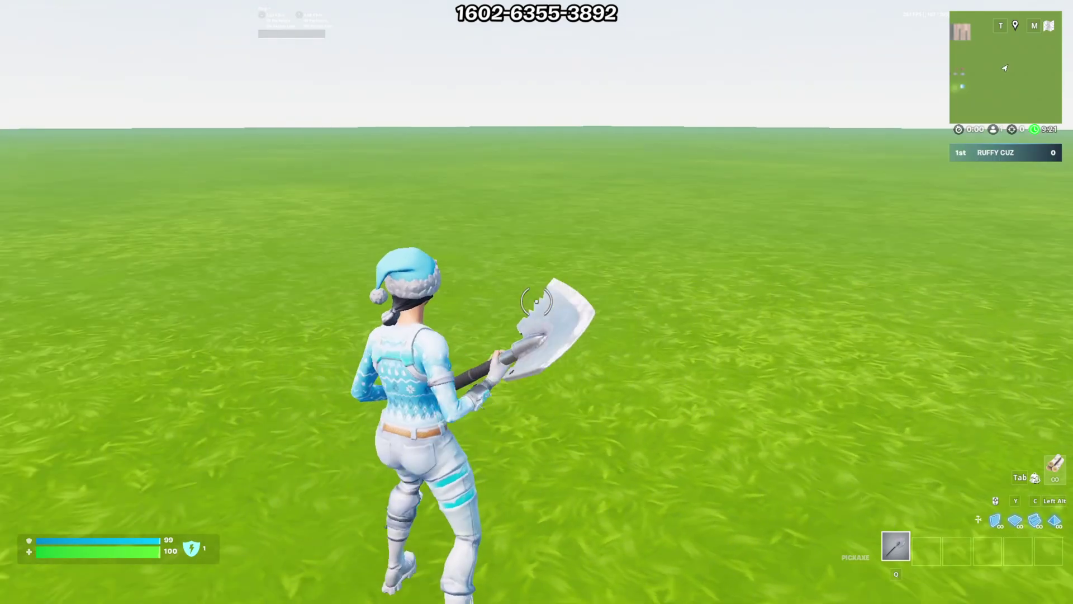
pyautogui.press('a')
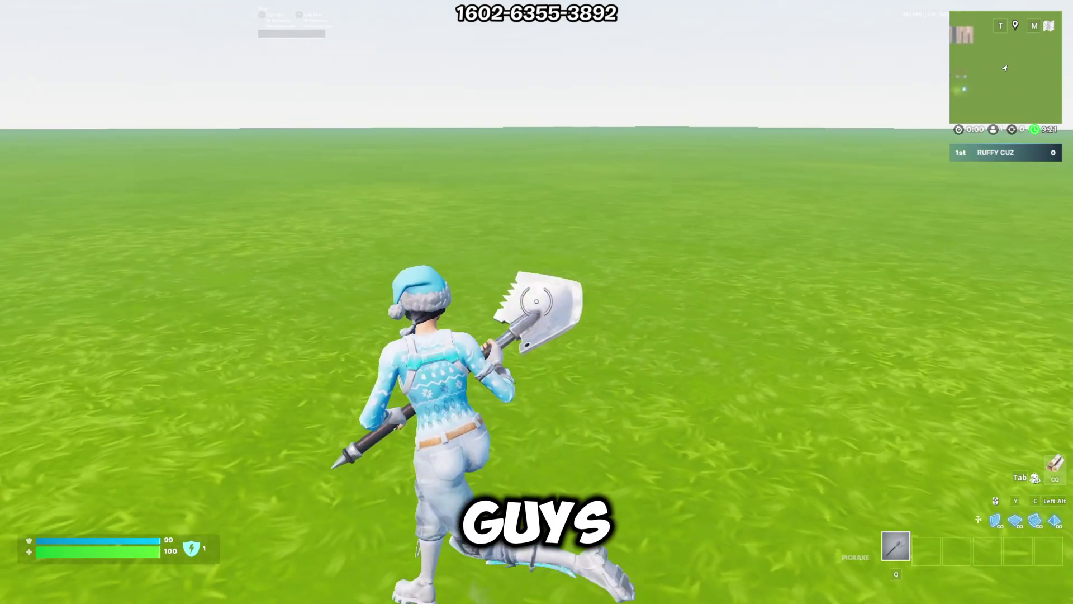
pyautogui.press('d')
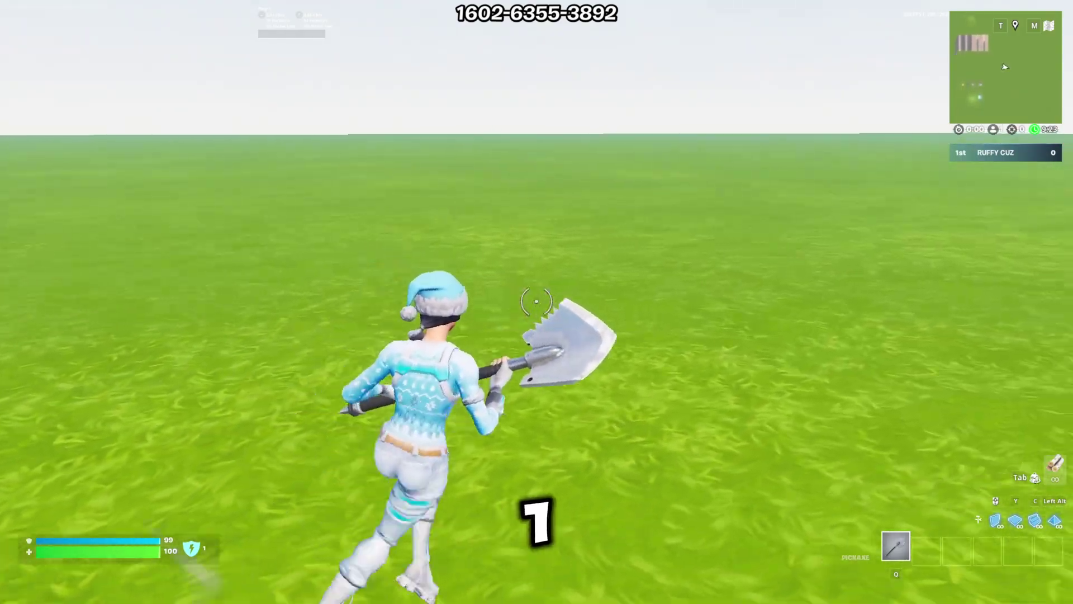
pyautogui.press('d')
pyautogui.click(537, 302)
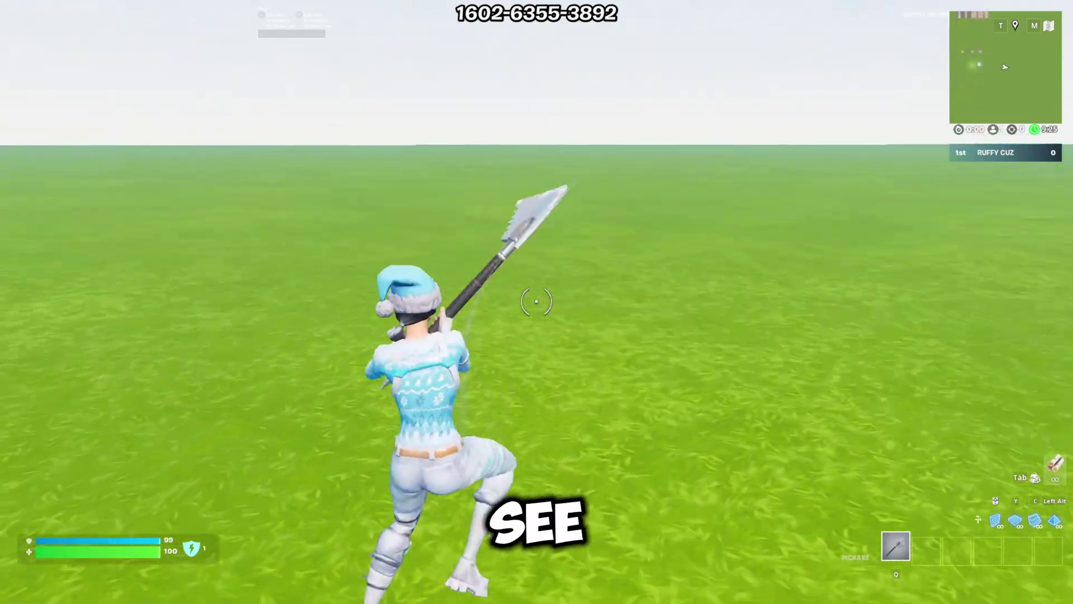
pyautogui.press('a')
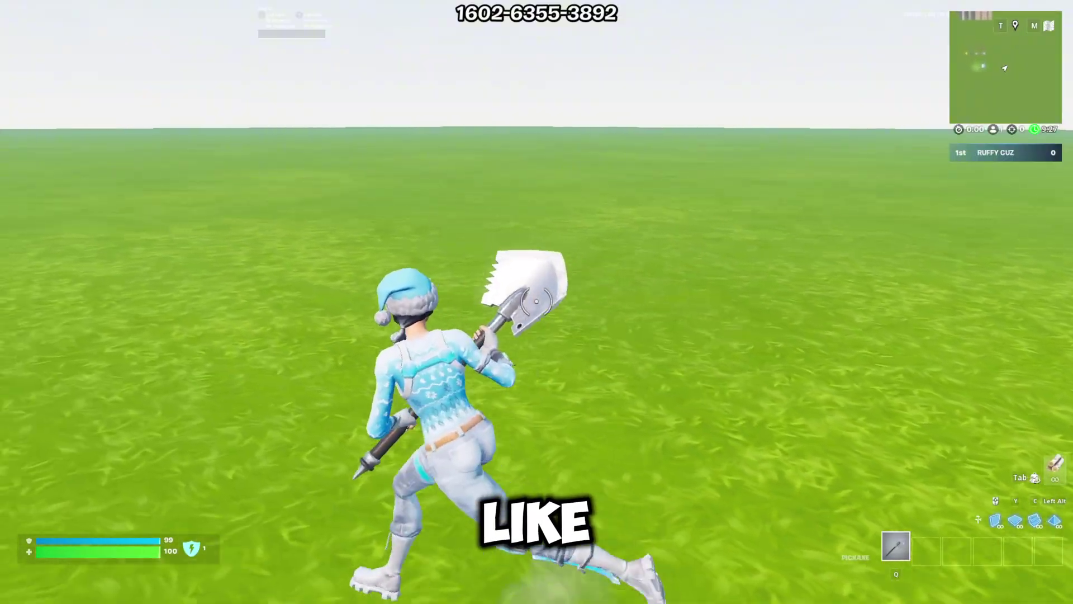
pyautogui.press('d')
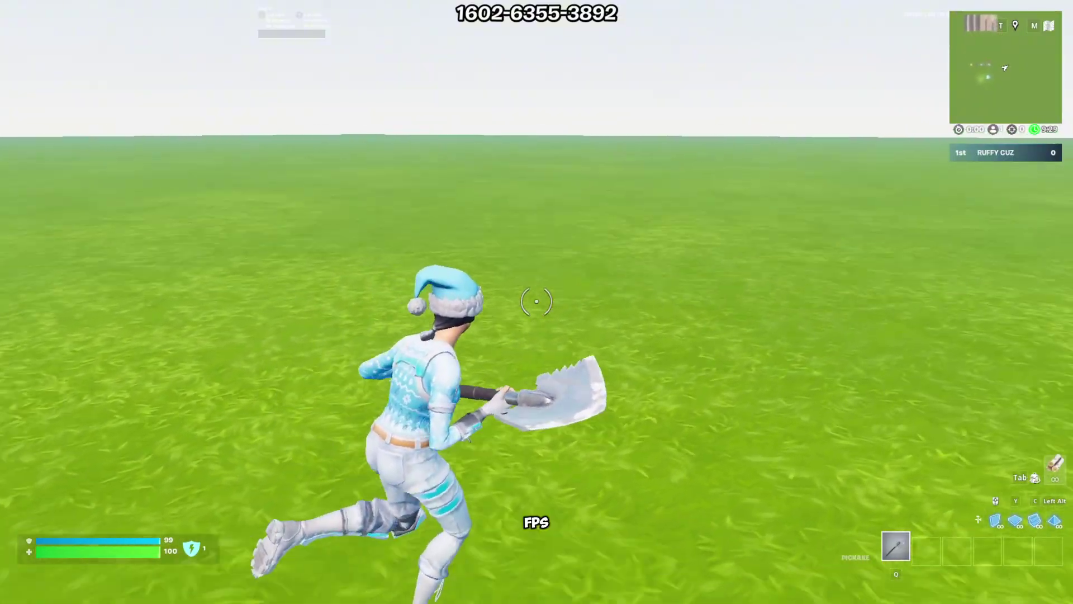
pyautogui.click(537, 302)
pyautogui.press('d')
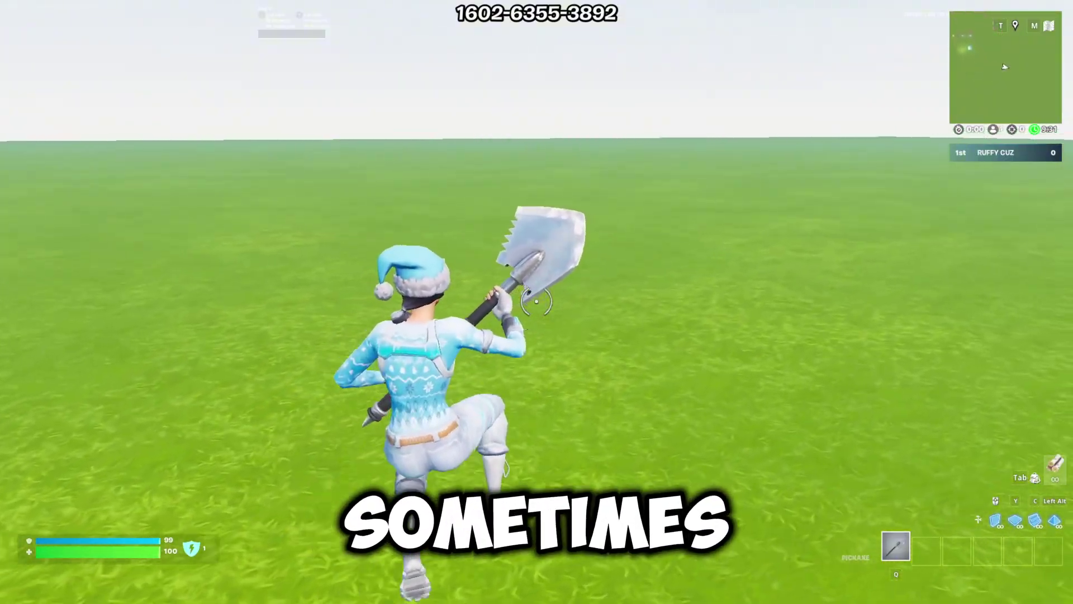
pyautogui.press('a')
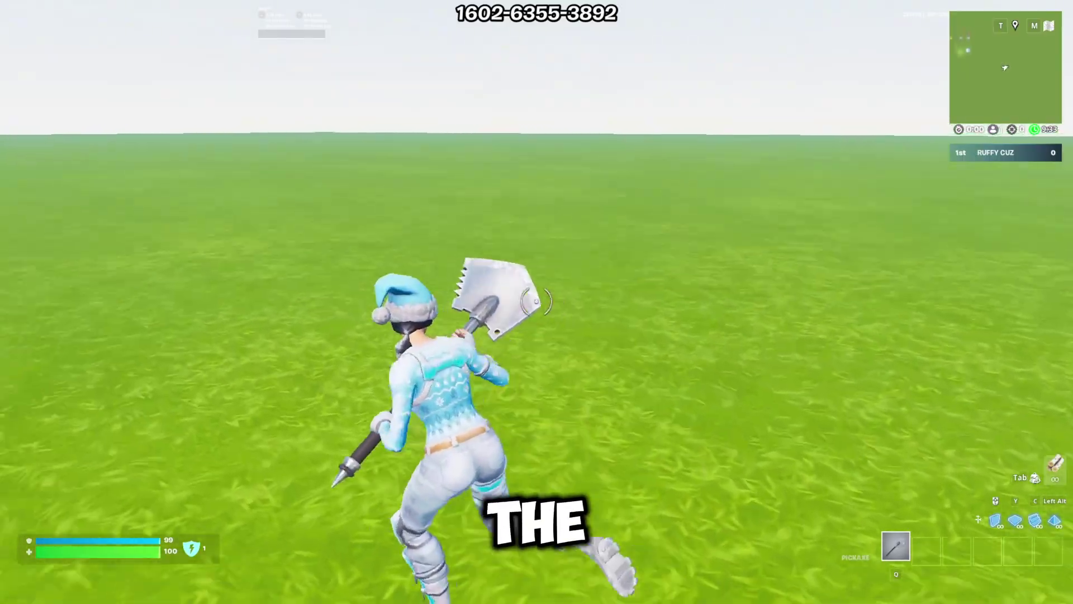
pyautogui.click(537, 302)
pyautogui.press('w')
pyautogui.click(537, 302)
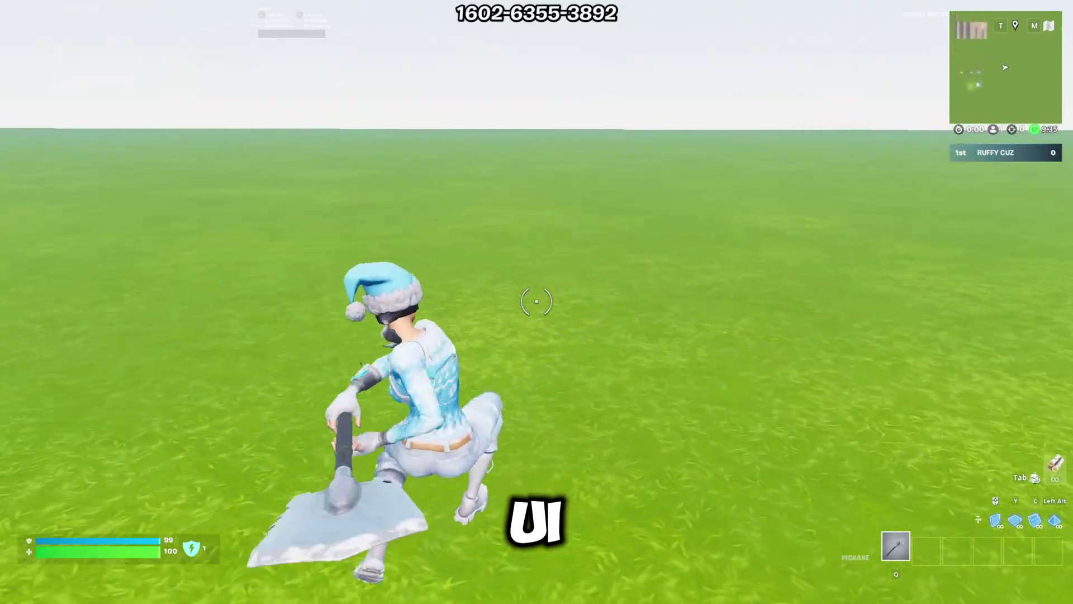
pyautogui.press('d')
pyautogui.click(537, 302)
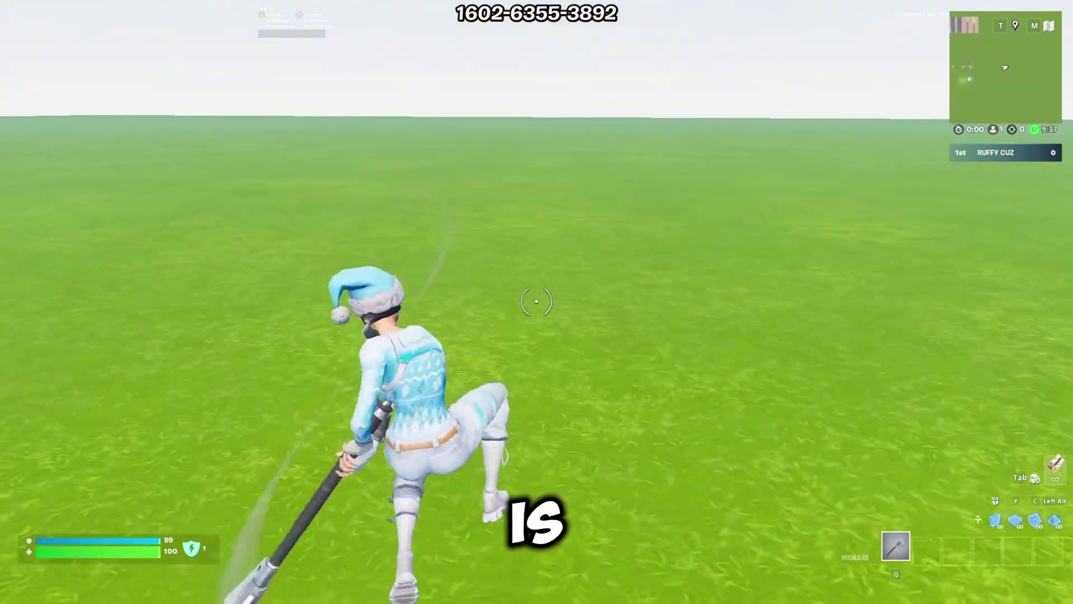
pyautogui.press('space')
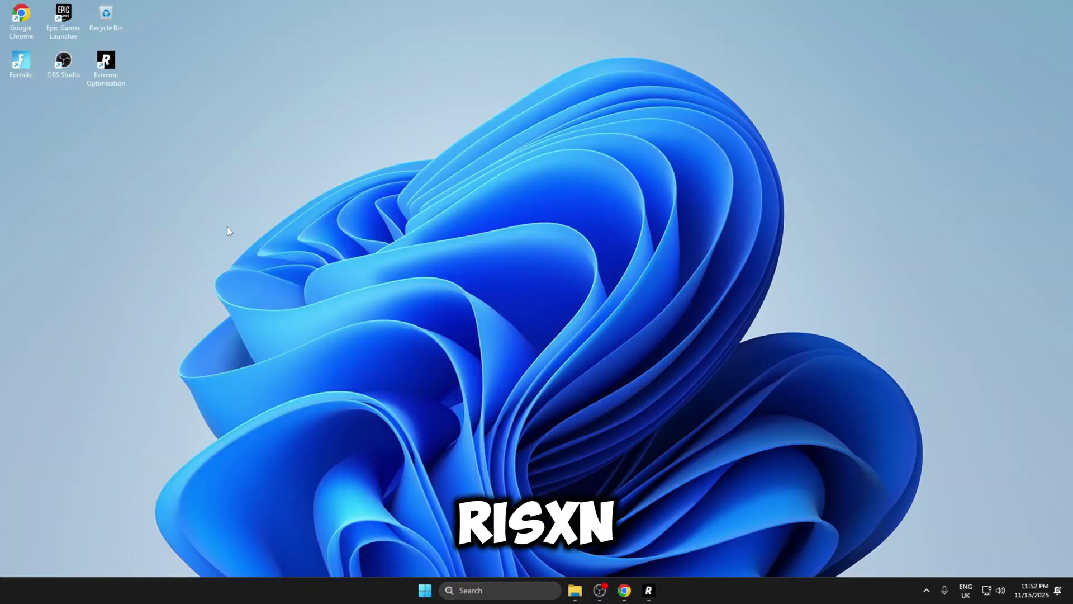
pyautogui.click(624, 591)
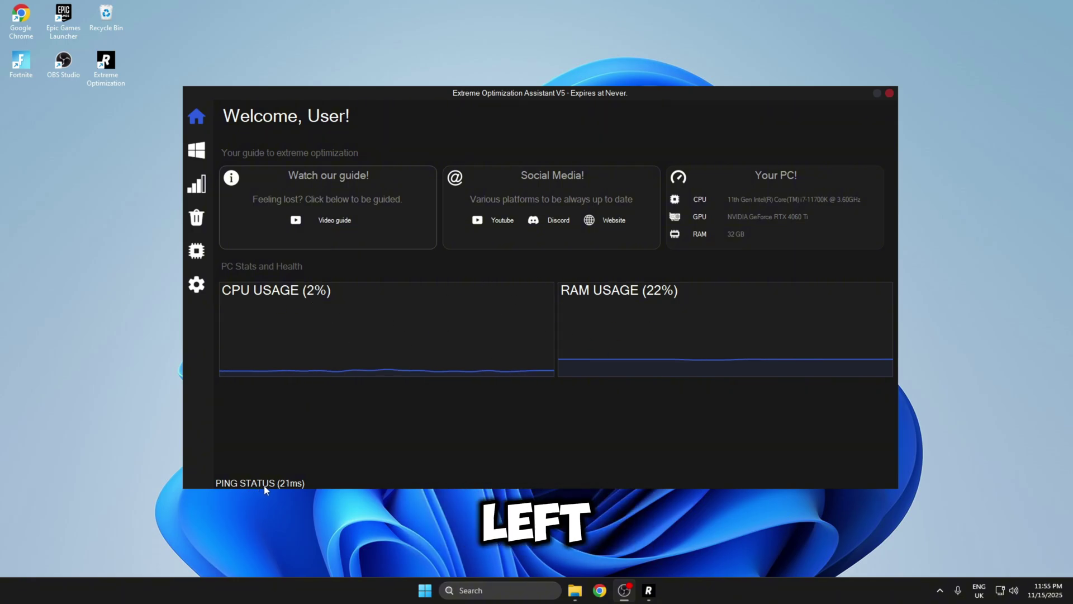
# Look through the Windows, Network, Debloat, GPU and Extra optimization categories, ending on the home and PC stats page.
pyautogui.moveTo(188, 222)
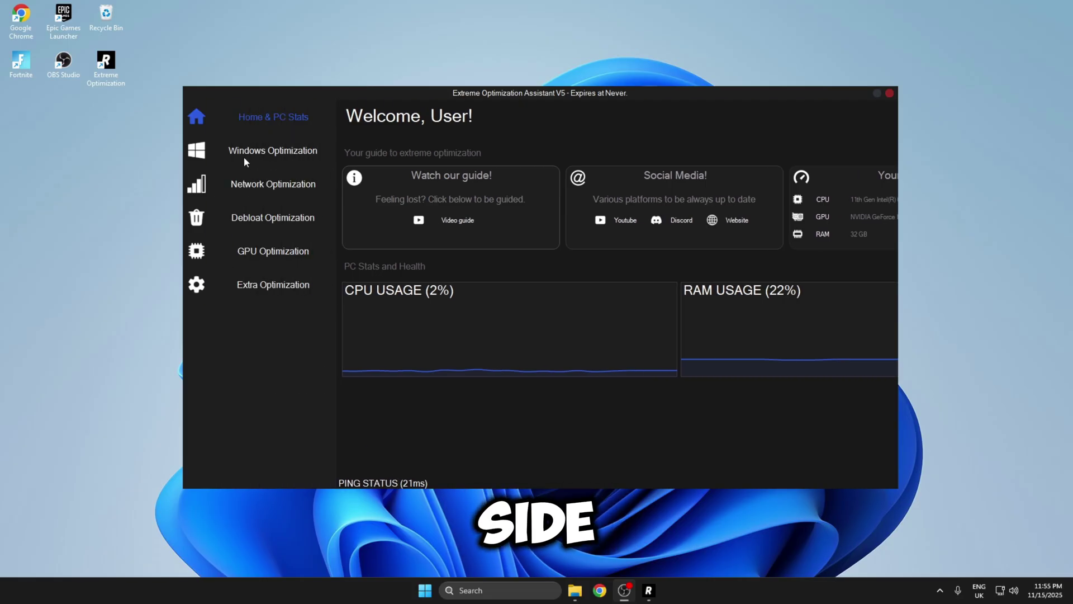
pyautogui.click(273, 151)
pyautogui.click(287, 190)
pyautogui.click(277, 219)
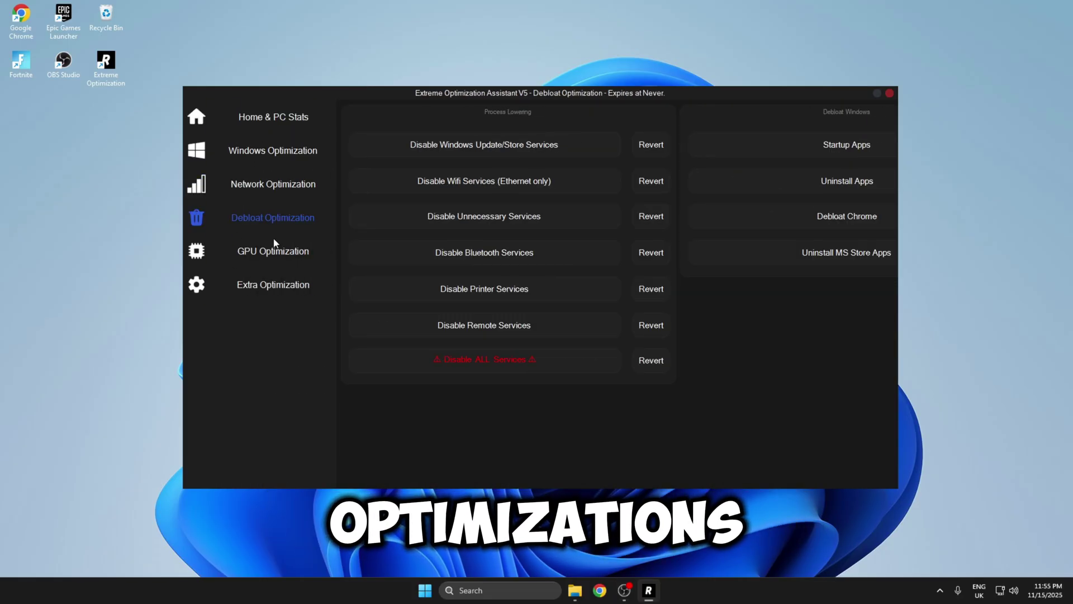
pyautogui.click(279, 252)
pyautogui.click(281, 285)
pyautogui.click(277, 250)
pyautogui.click(274, 218)
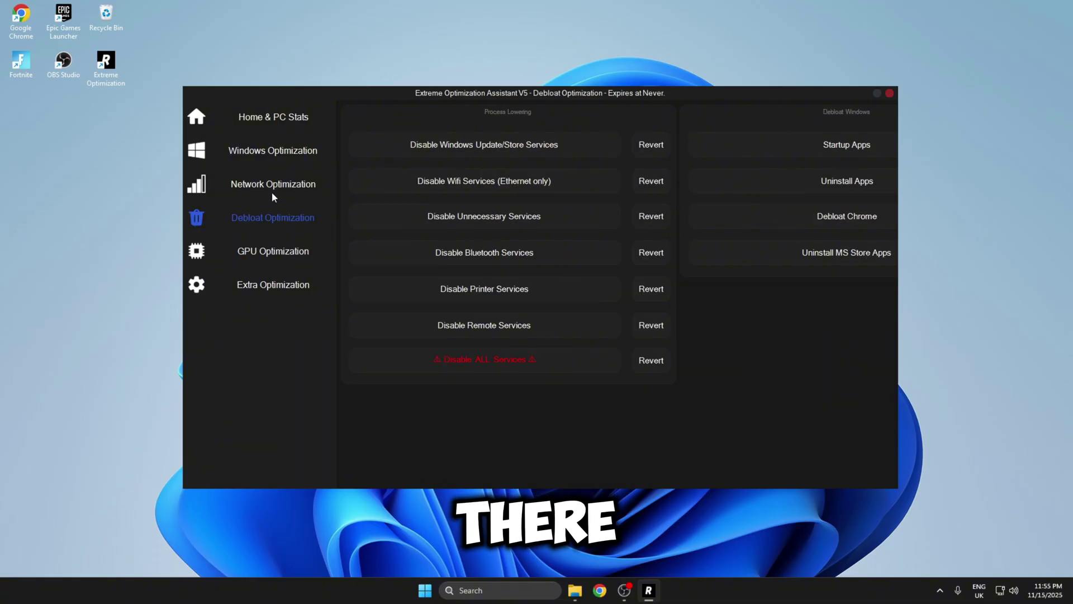
pyautogui.click(270, 150)
pyautogui.click(265, 124)
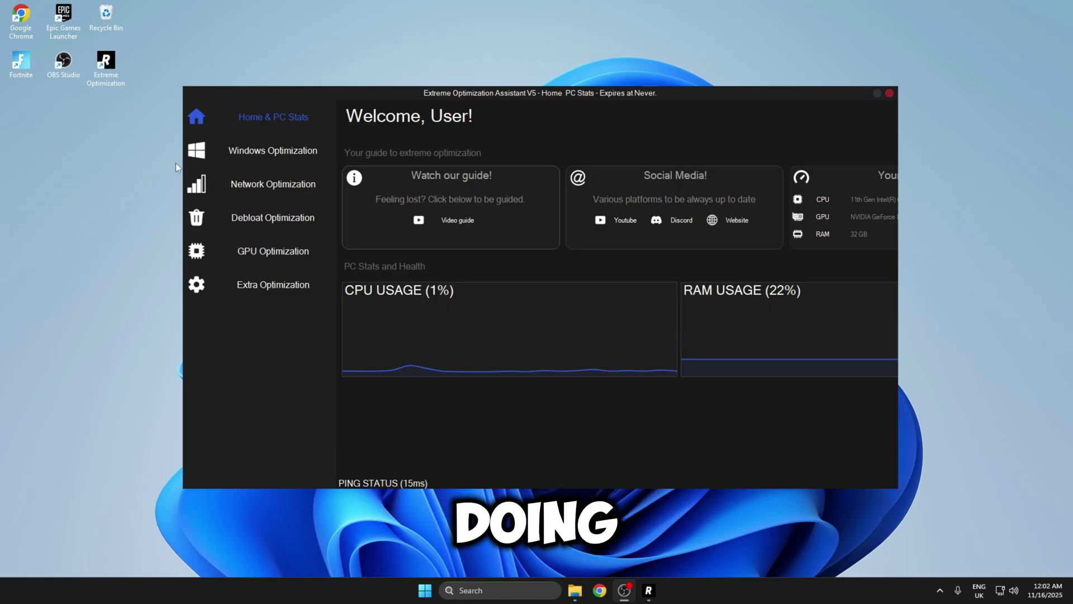
# Apply the Optimize Windows Settings tweak from the Windows optimizations.
pyautogui.click(257, 146)
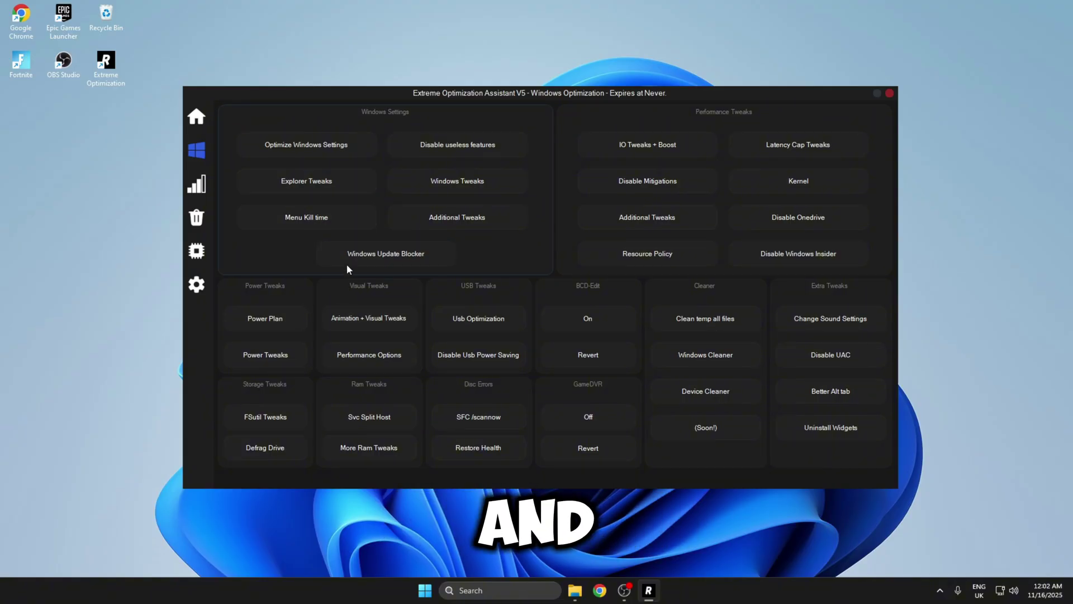
pyautogui.moveTo(208, 189)
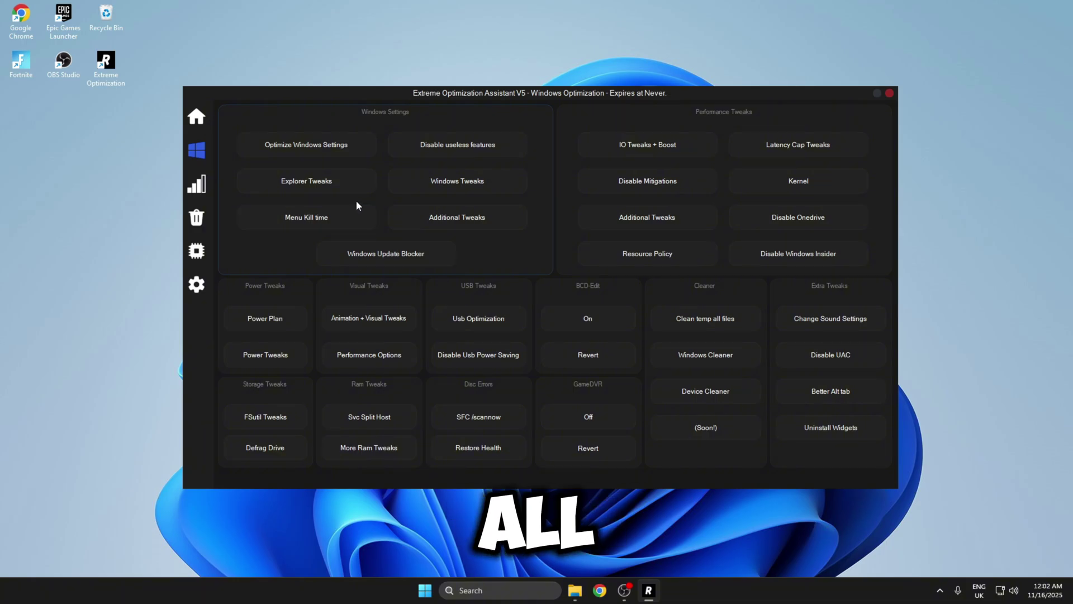
pyautogui.click(327, 153)
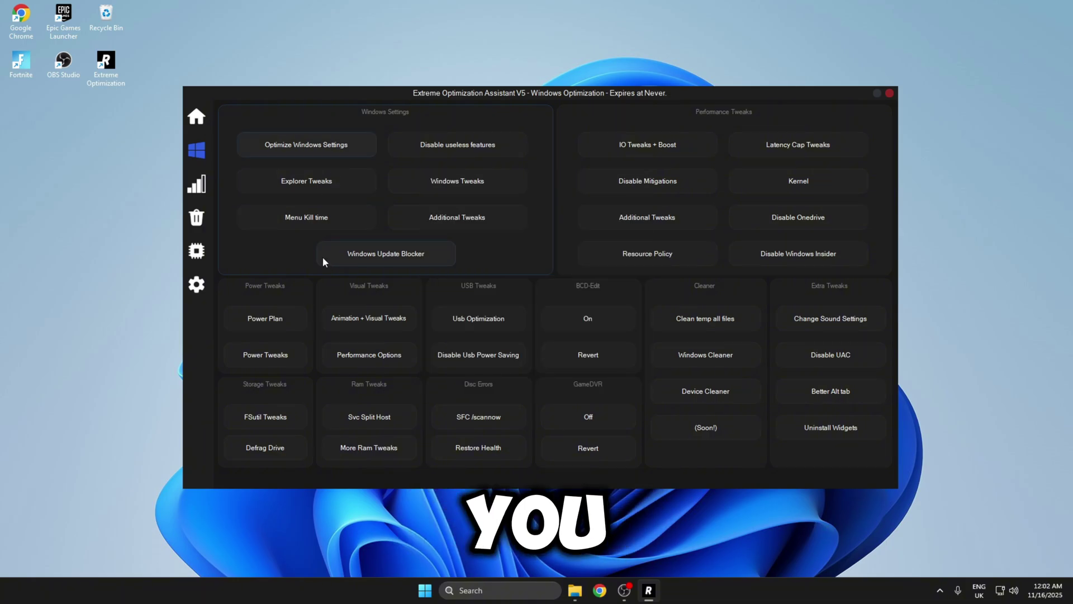
pyautogui.click(326, 184)
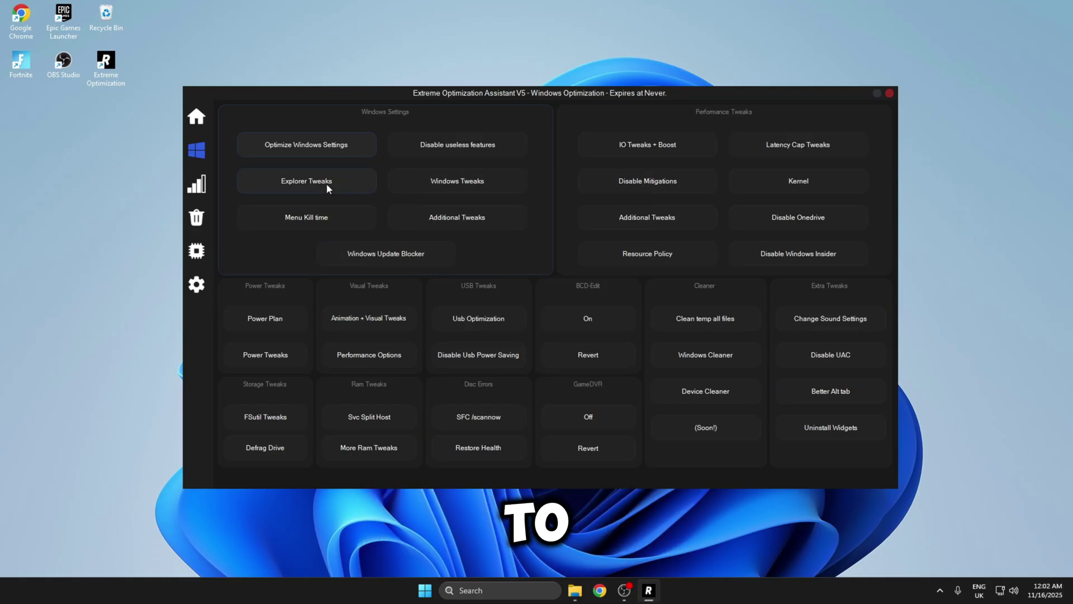
# Apply the Enable Netadapter Processor tweak from the network optimizations.
pyautogui.moveTo(214, 254)
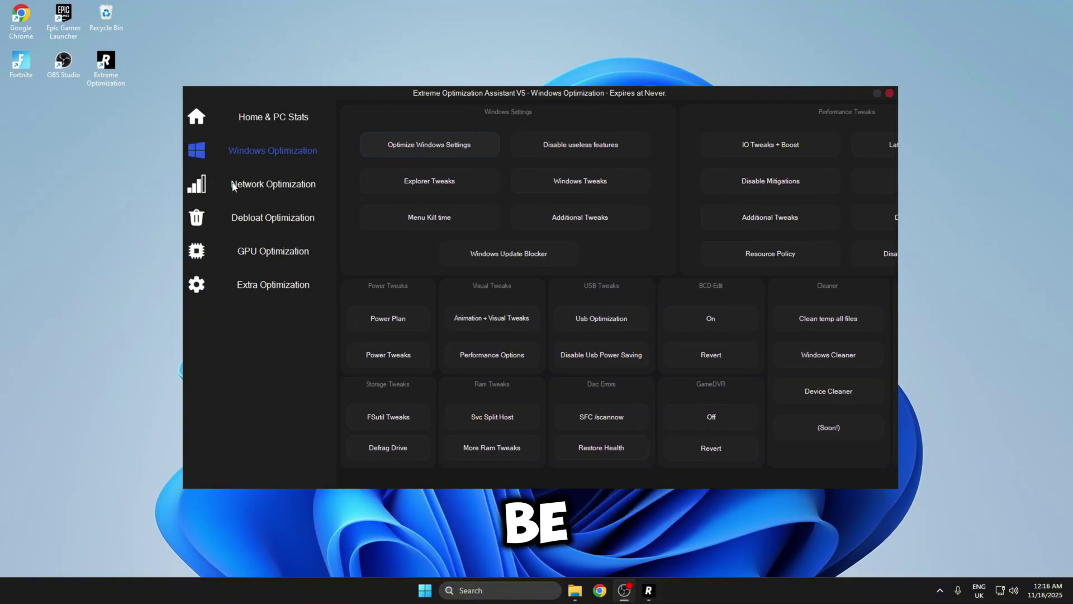
pyautogui.click(233, 185)
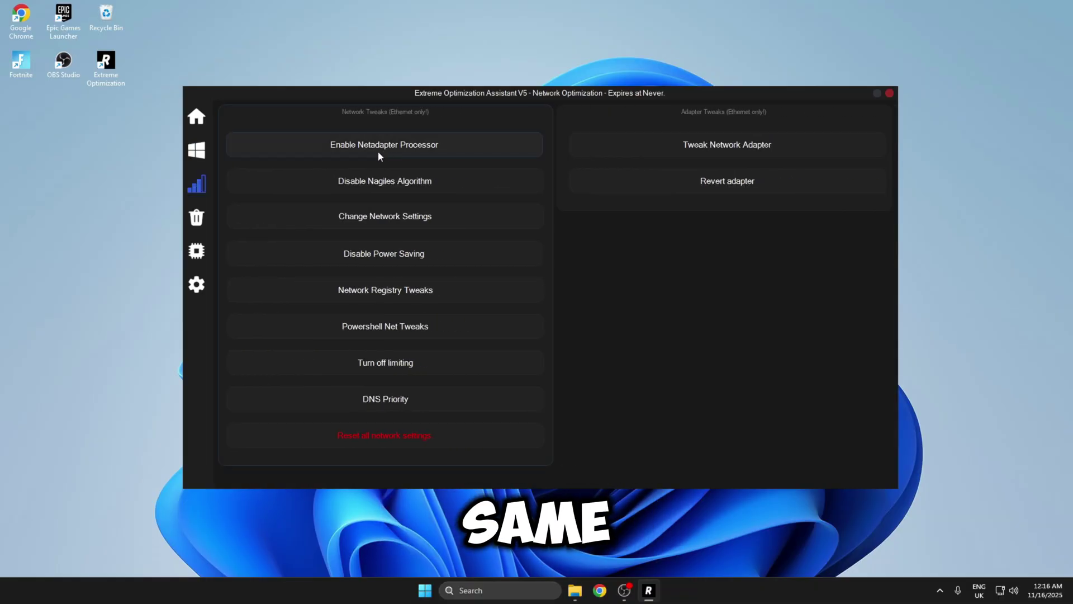
pyautogui.click(354, 149)
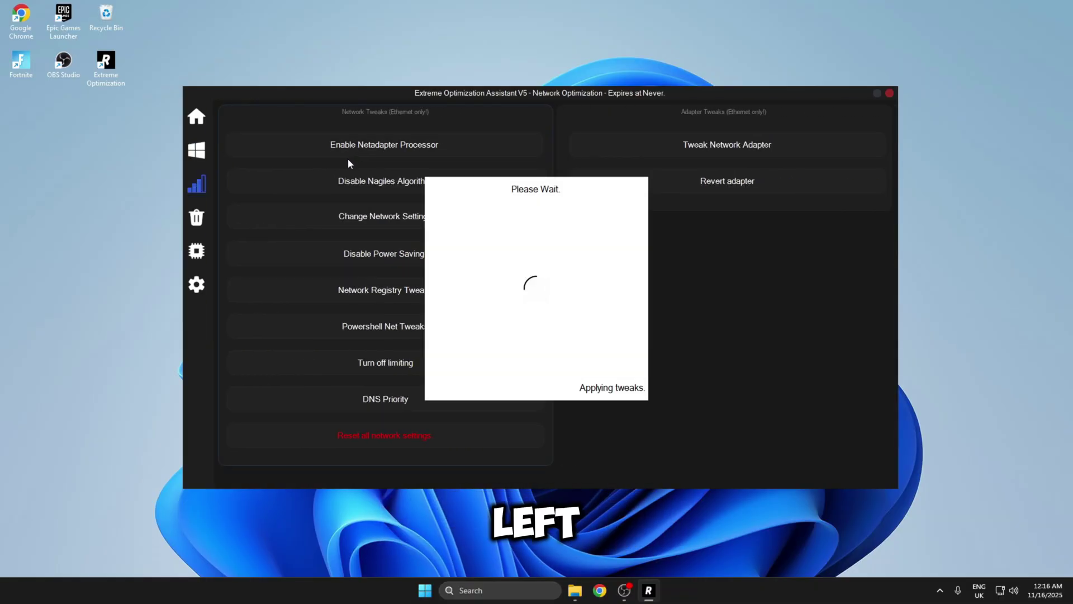
pyautogui.click(416, 194)
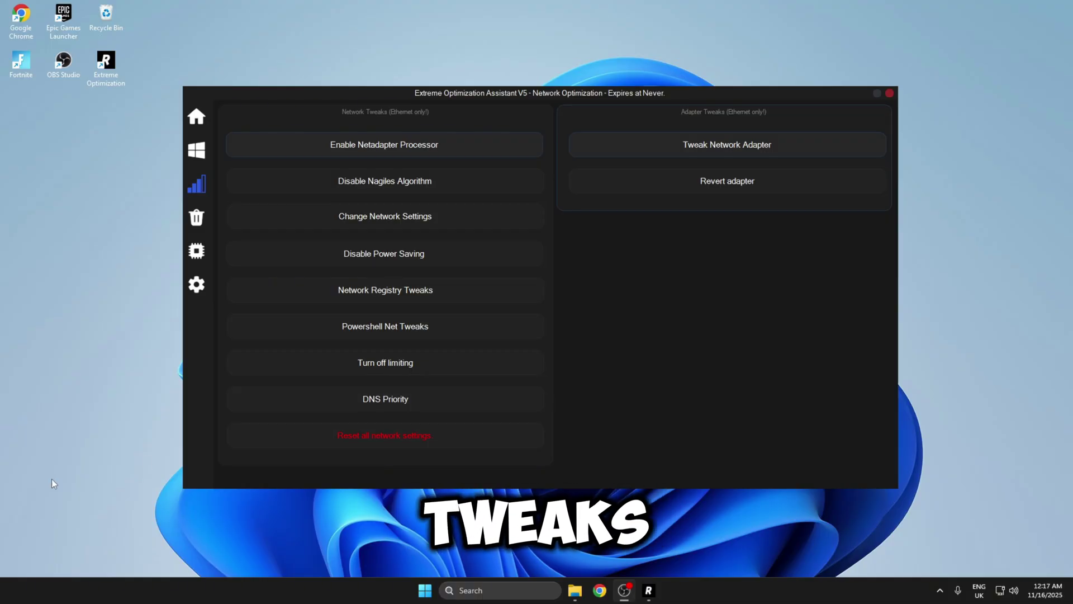
# Disable unnecessary services using the process-lowering tweaks of the debloat optimizations.
pyautogui.moveTo(219, 217)
pyautogui.click(257, 220)
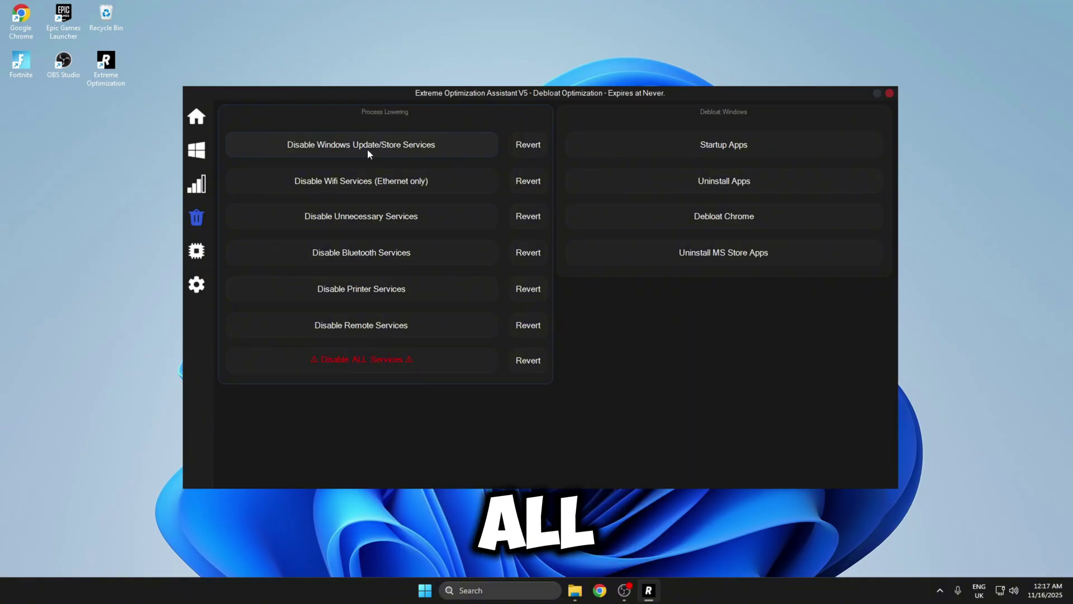
pyautogui.click(354, 219)
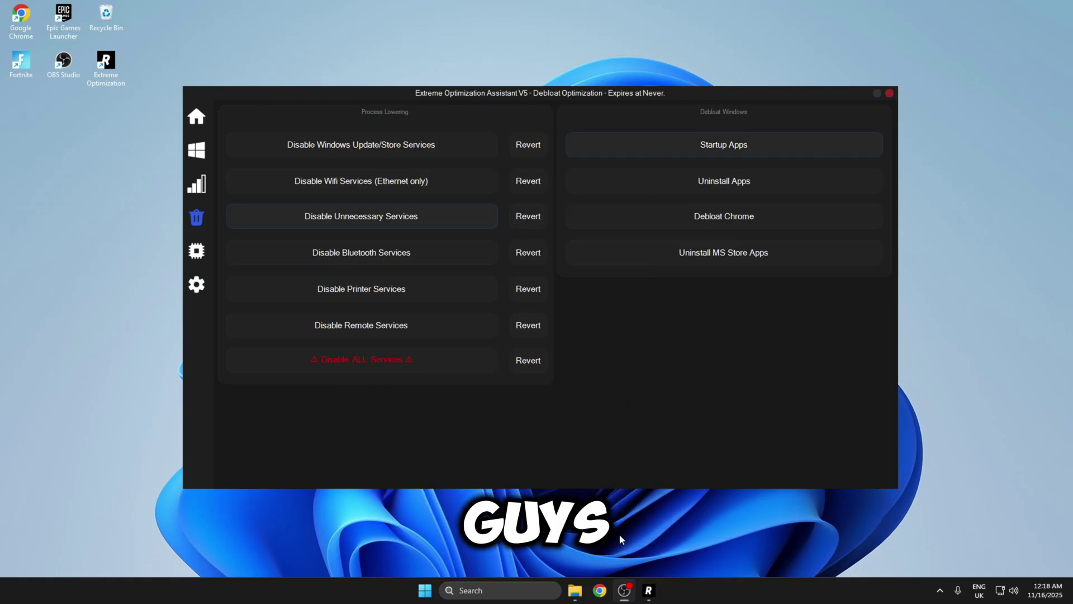
# Apply the Nvidia tweak that disables P-State, HDCP and Power Gating from the GPU optimizations.
pyautogui.moveTo(208, 247)
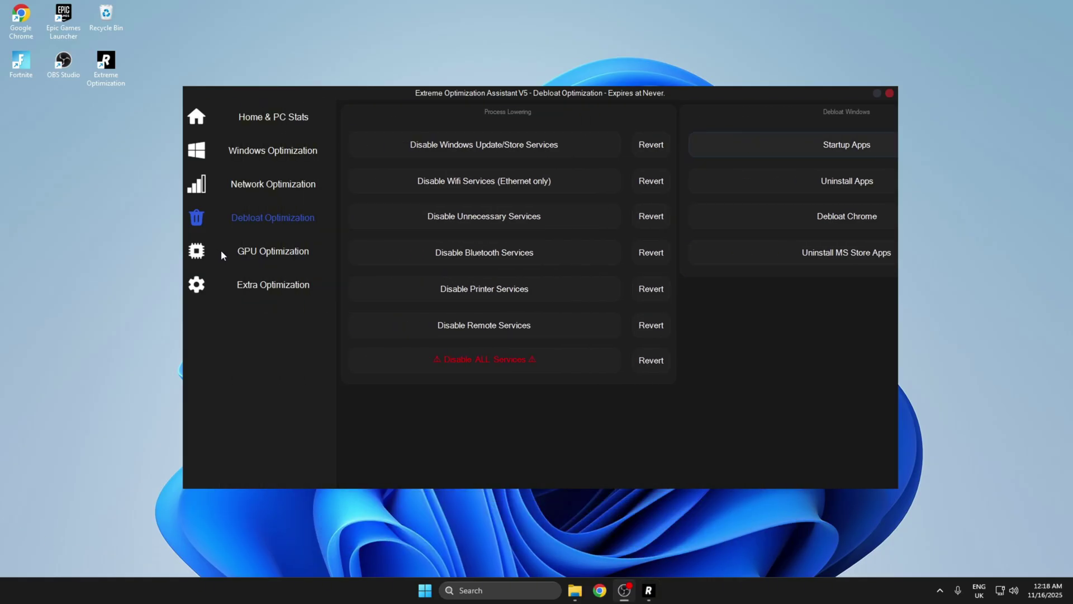
pyautogui.click(248, 253)
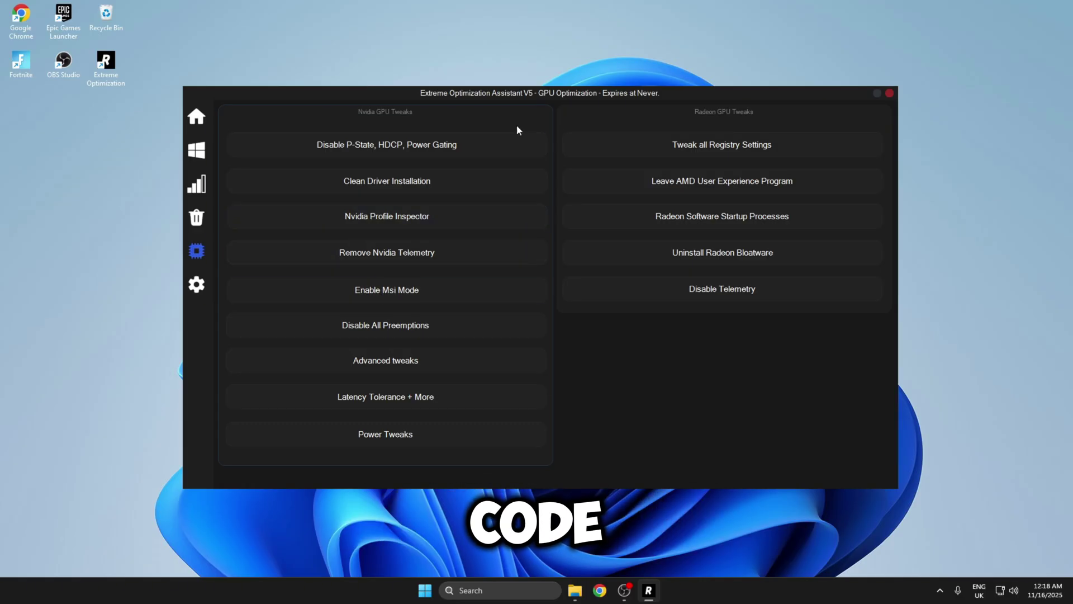
pyautogui.click(378, 146)
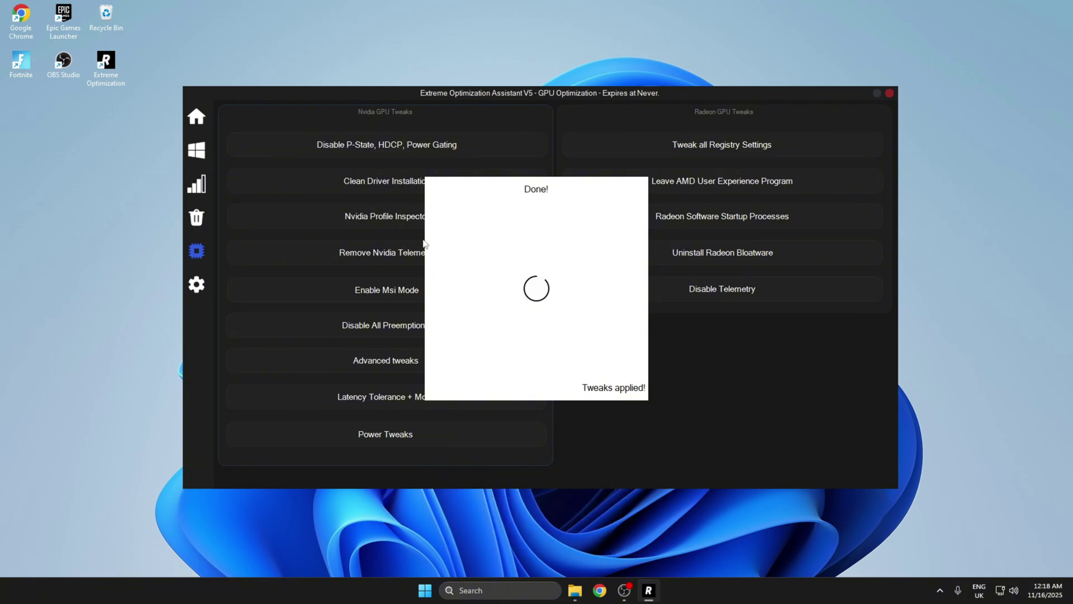
# Apply the game-specific priority tweak for Fortnite from the extra optimizations.
pyautogui.moveTo(226, 262)
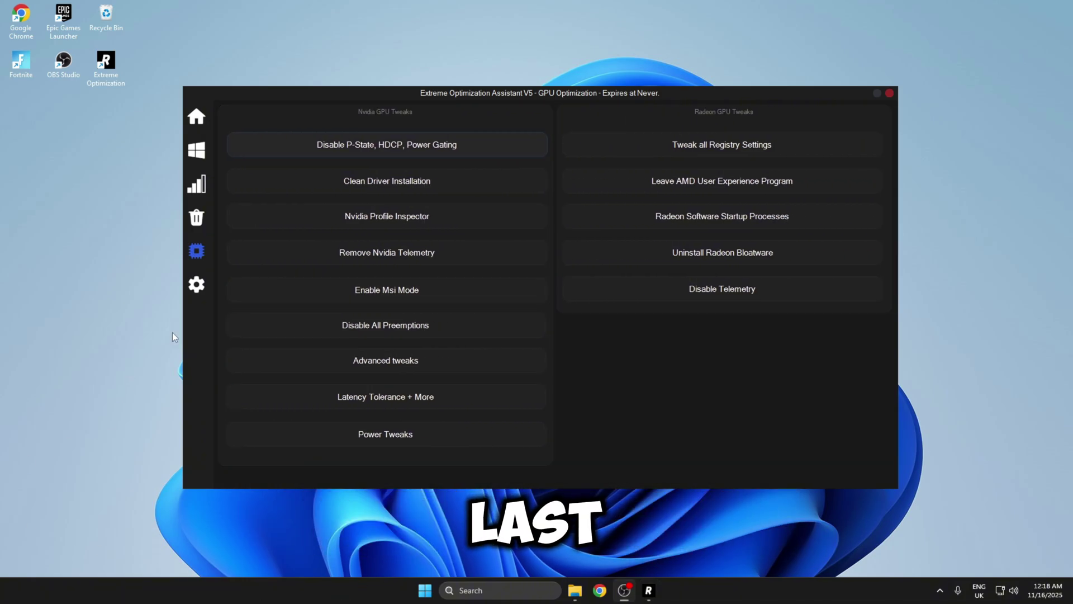
pyautogui.click(247, 284)
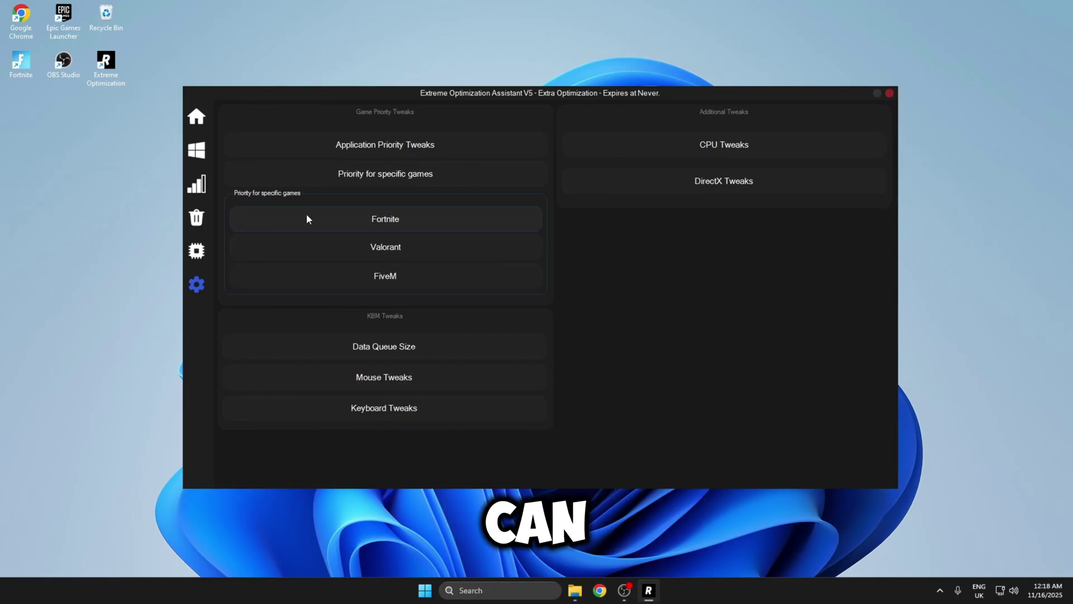
pyautogui.click(374, 222)
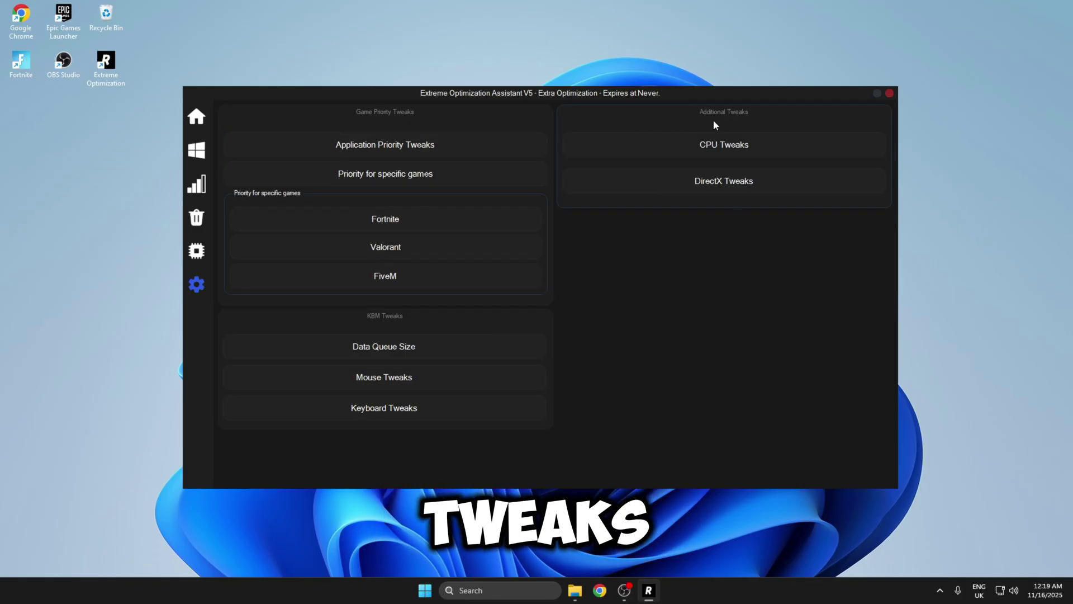
# Apply the Data Queue Size tweak for keyboard and mouse, and the Application Priority Tweaks for games.
pyautogui.click(392, 348)
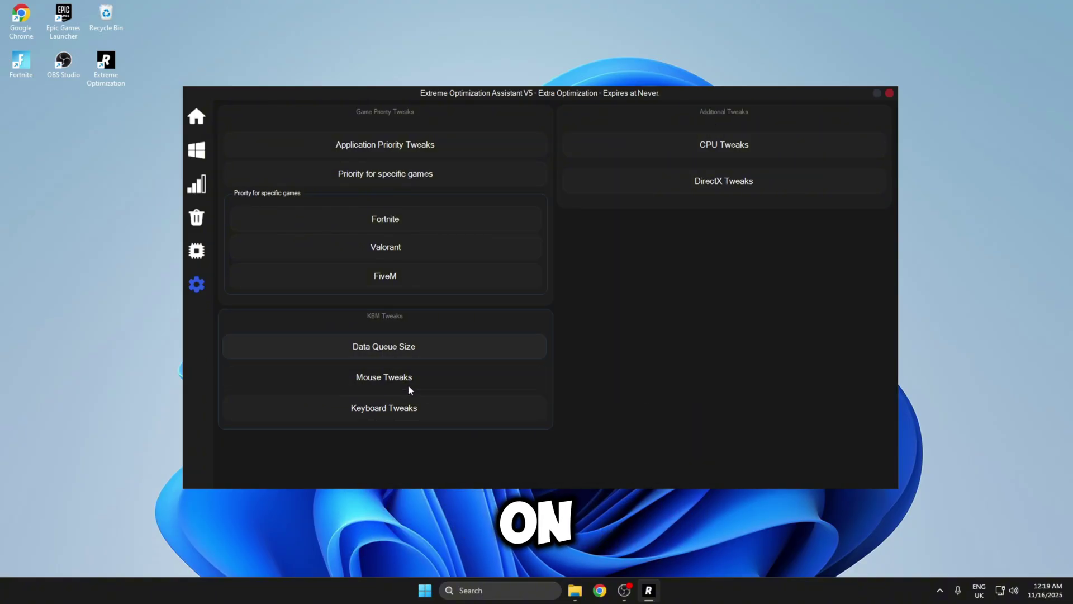
pyautogui.click(408, 385)
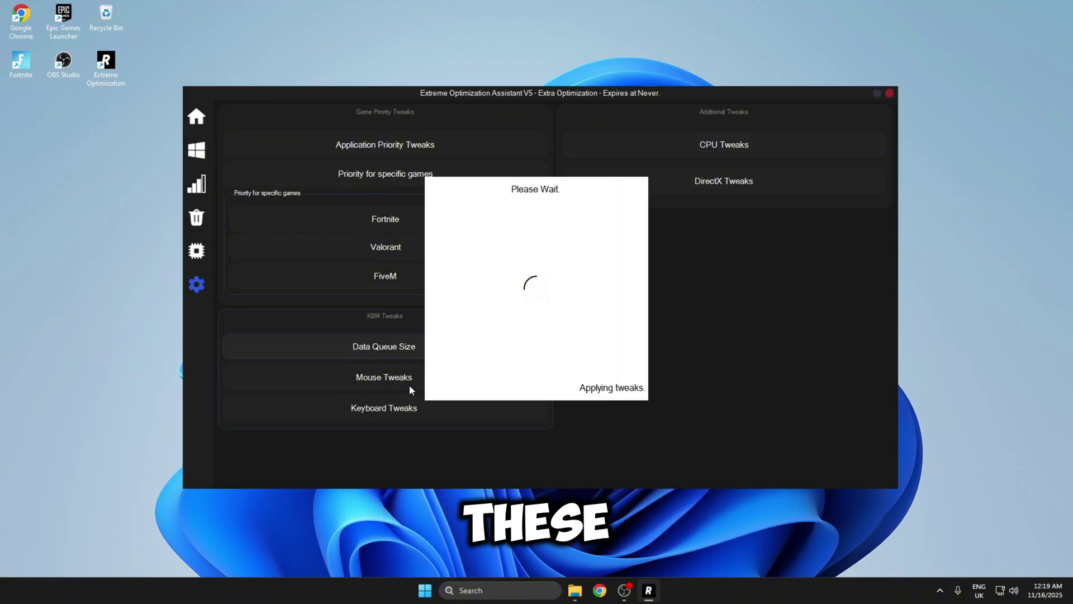
pyautogui.click(456, 140)
pyautogui.click(434, 175)
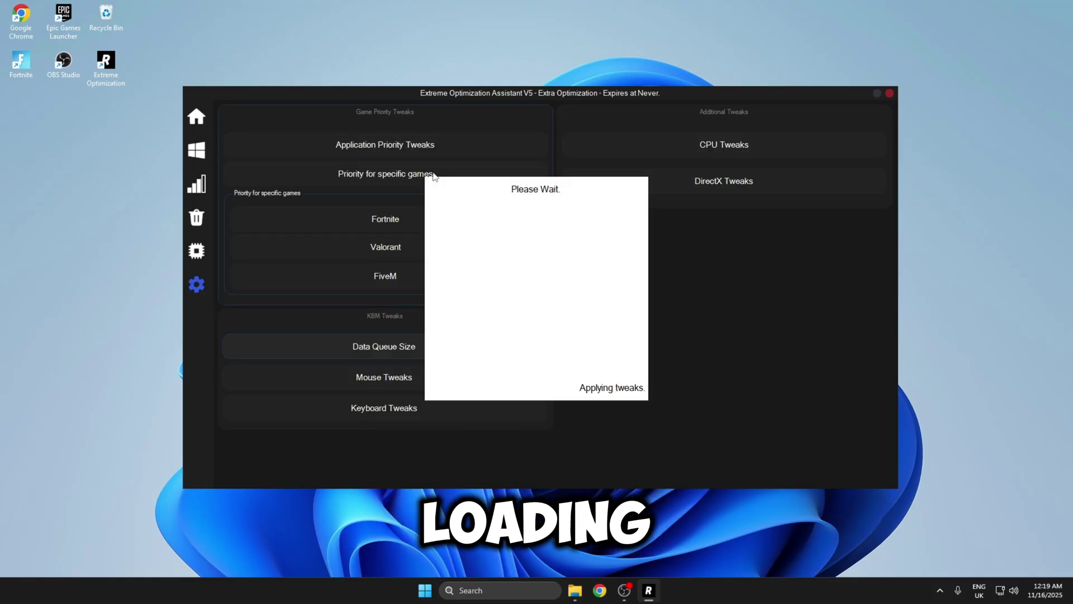
pyautogui.click(645, 148)
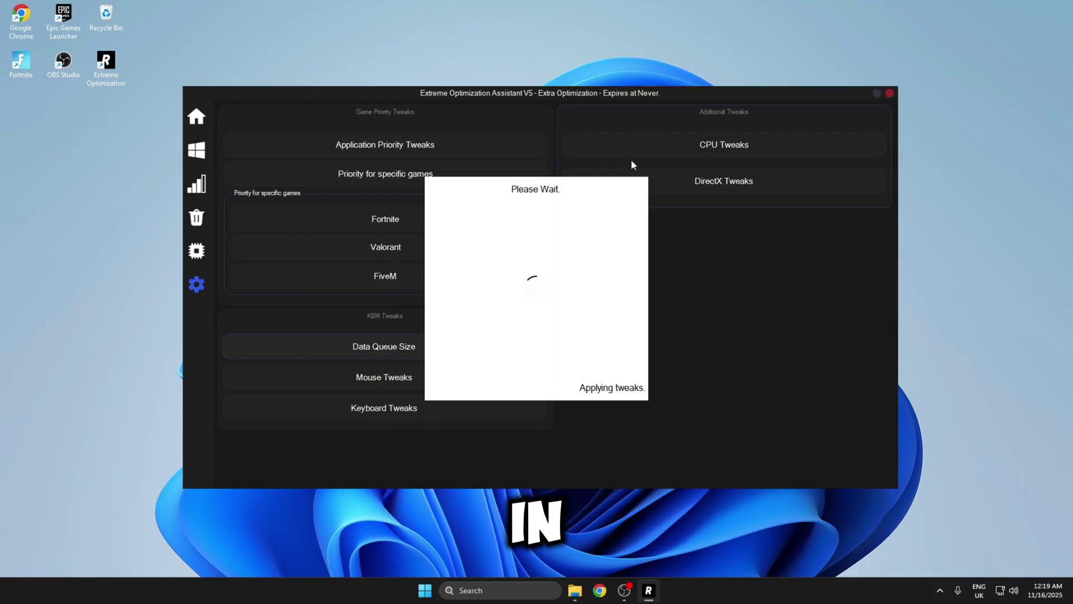
# Apply the CPU Tweaks and the Keyboard Tweaks from the extra optimizations.
pyautogui.click(660, 176)
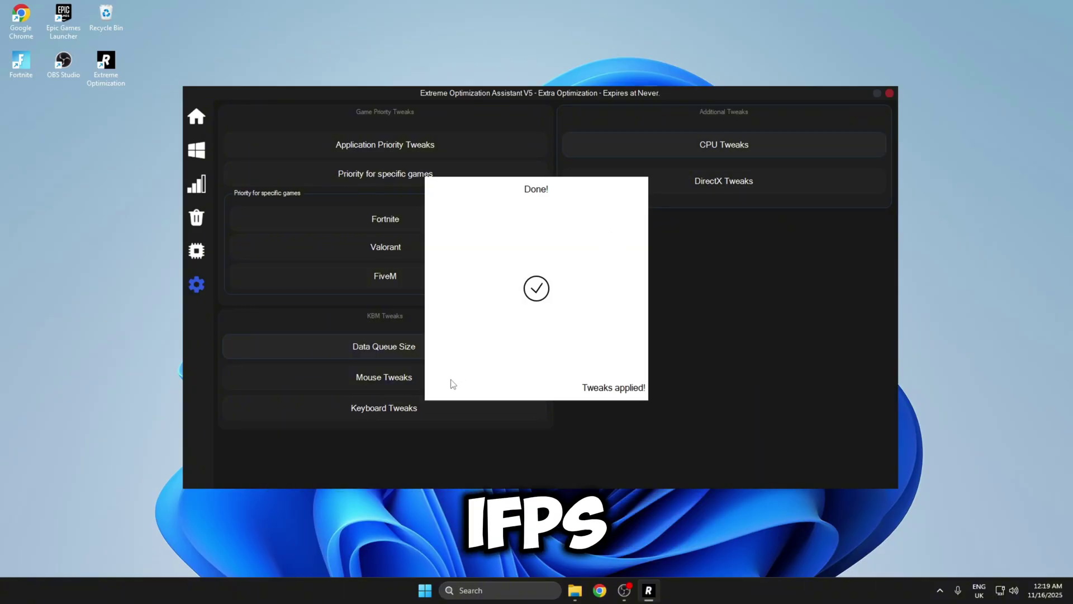
pyautogui.click(403, 410)
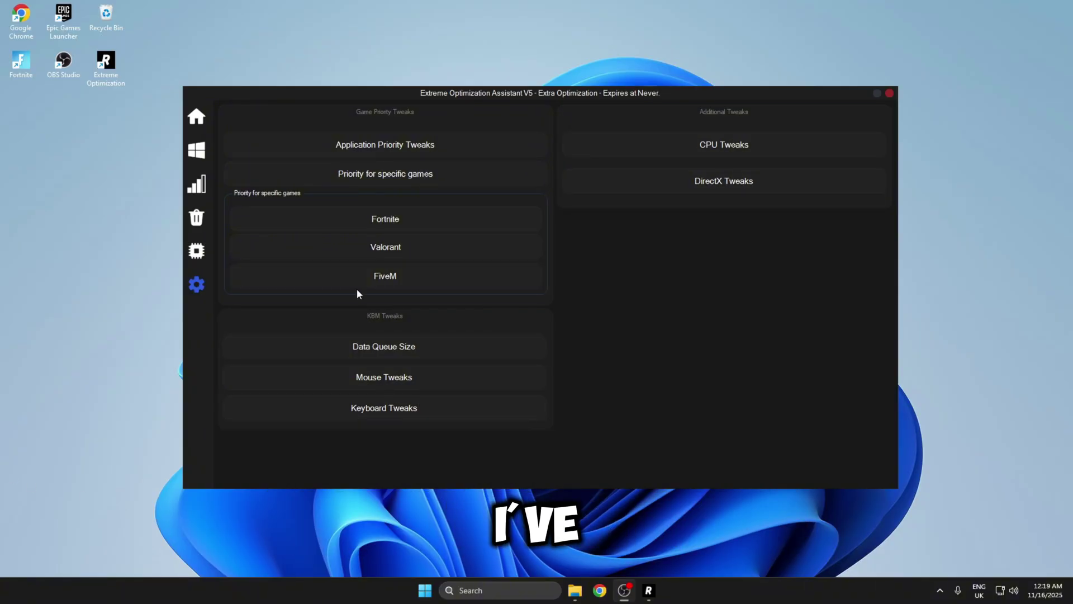
# Look through the Windows, debloat, GPU and network optimization pages and return to the home page with the PC stats.
pyautogui.moveTo(201, 285)
pyautogui.click(259, 115)
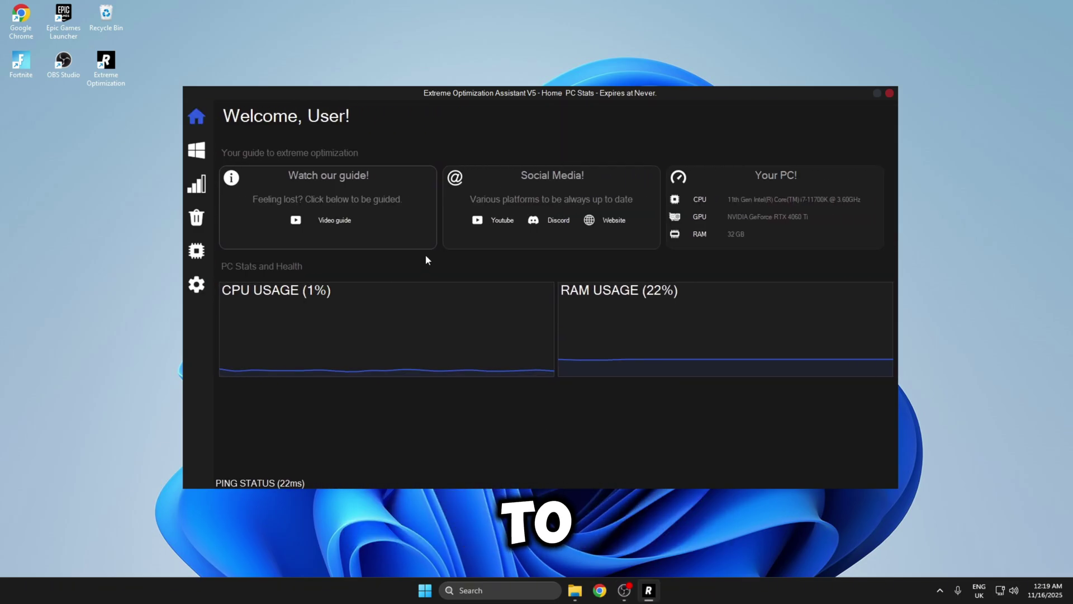
pyautogui.moveTo(210, 159)
pyautogui.click(252, 151)
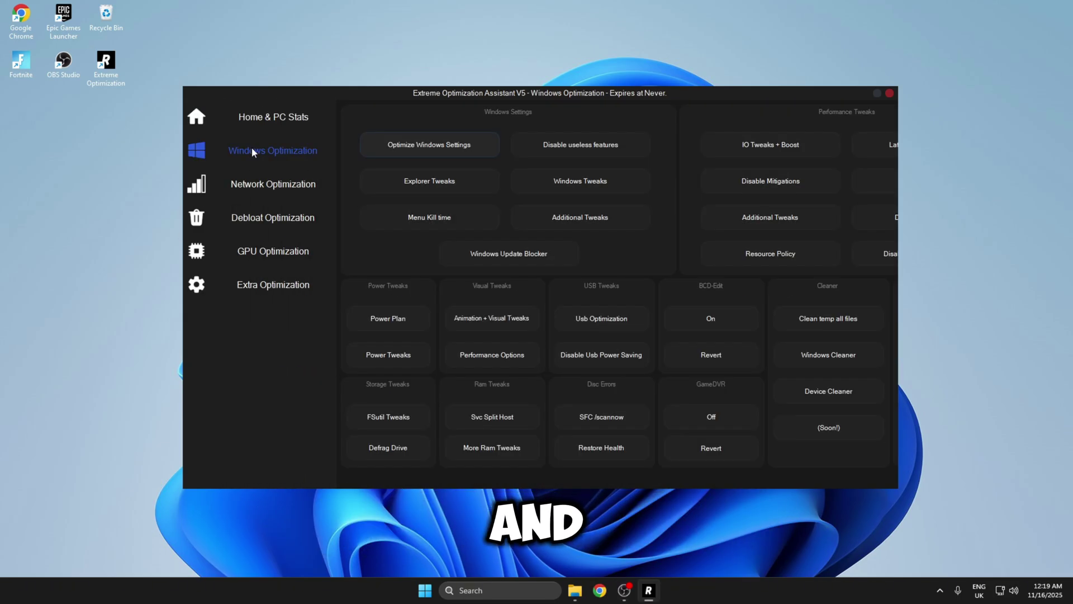
pyautogui.click(262, 218)
pyautogui.click(269, 251)
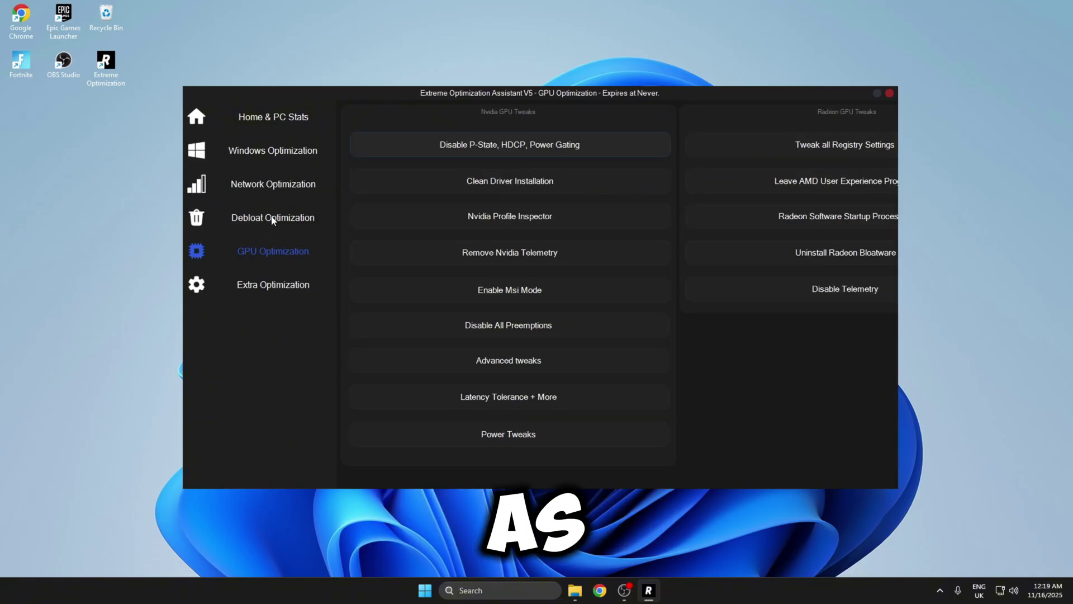
pyautogui.click(273, 184)
pyautogui.click(268, 119)
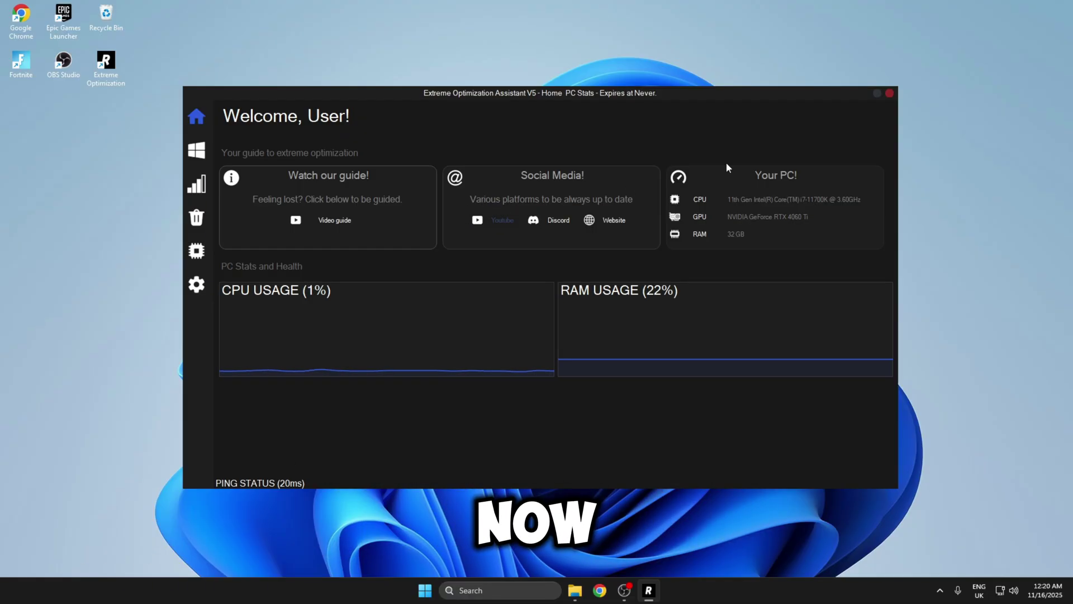
# Close the optimization tool, launch Fortnite and start a private Peterbot 1v1 match.
pyautogui.click(890, 94)
pyautogui.click(31, 64)
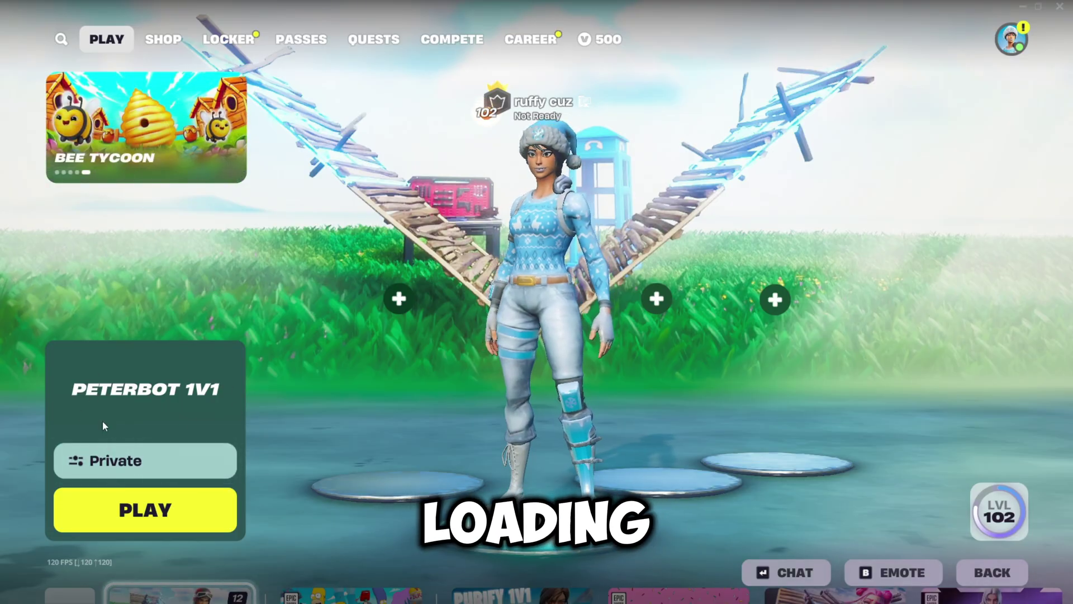
pyautogui.click(175, 509)
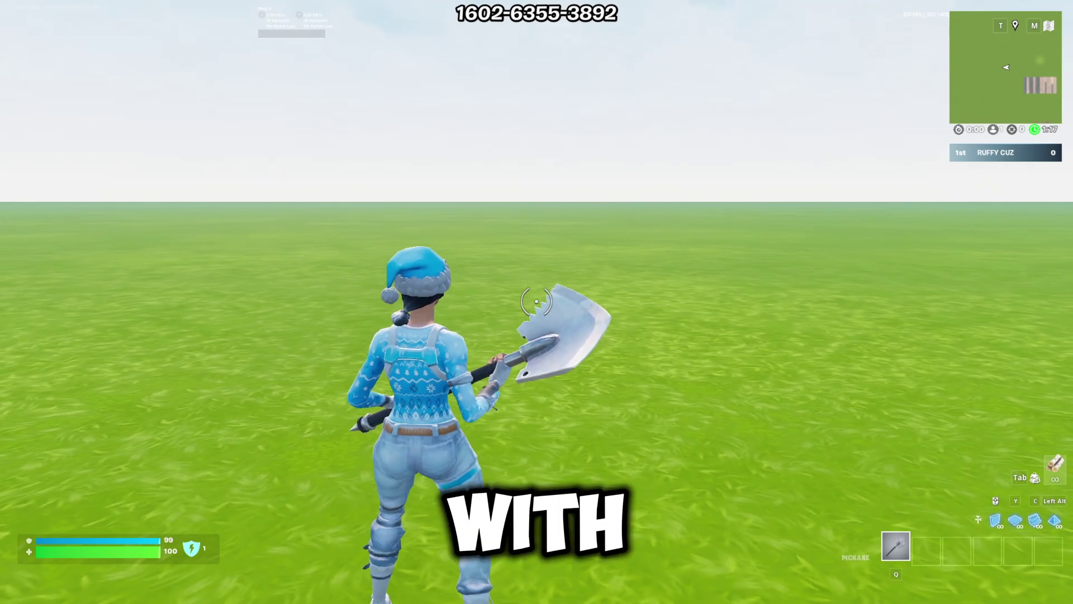
pyautogui.press('space')
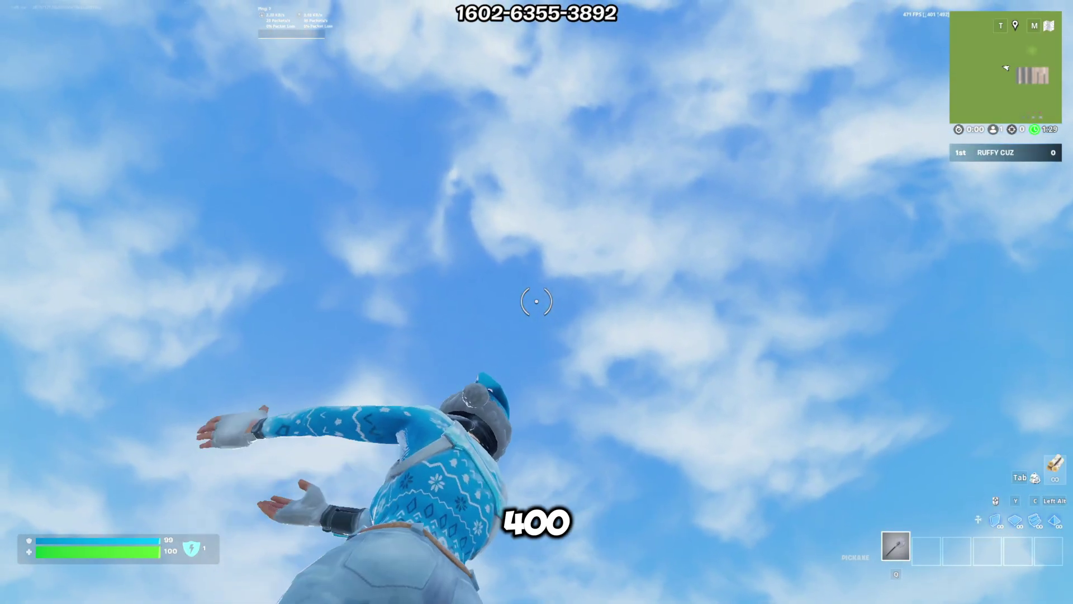
pyautogui.press('w')
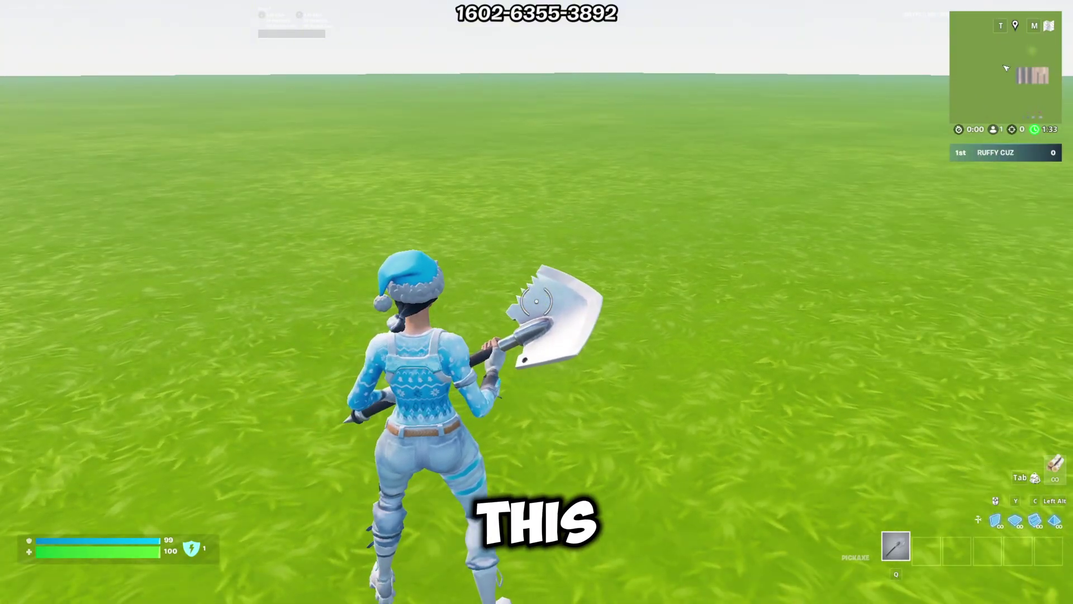
pyautogui.press('d')
pyautogui.press('w')
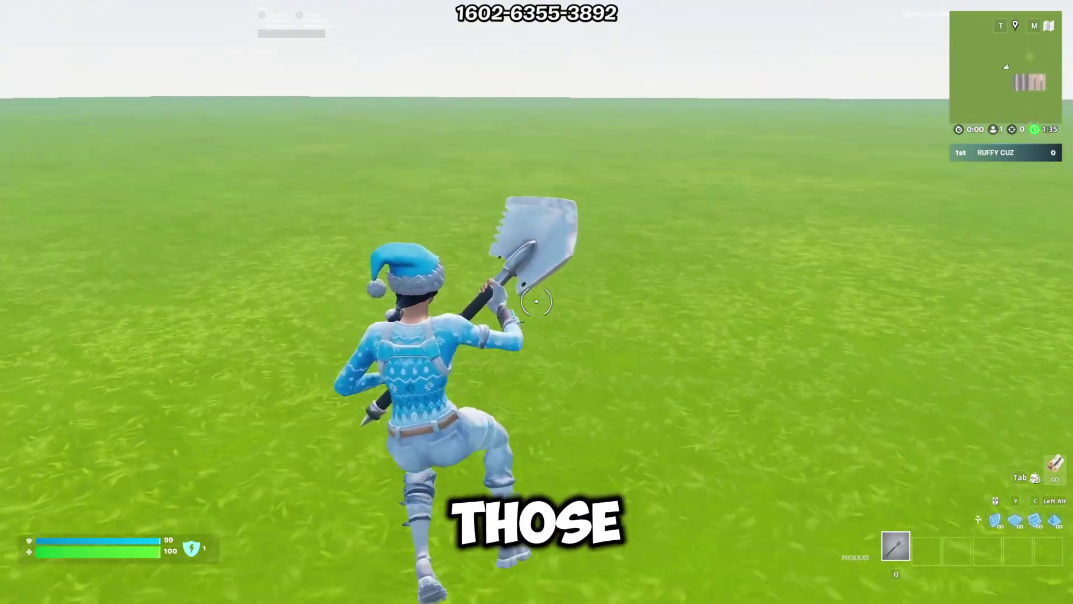
pyautogui.press('a')
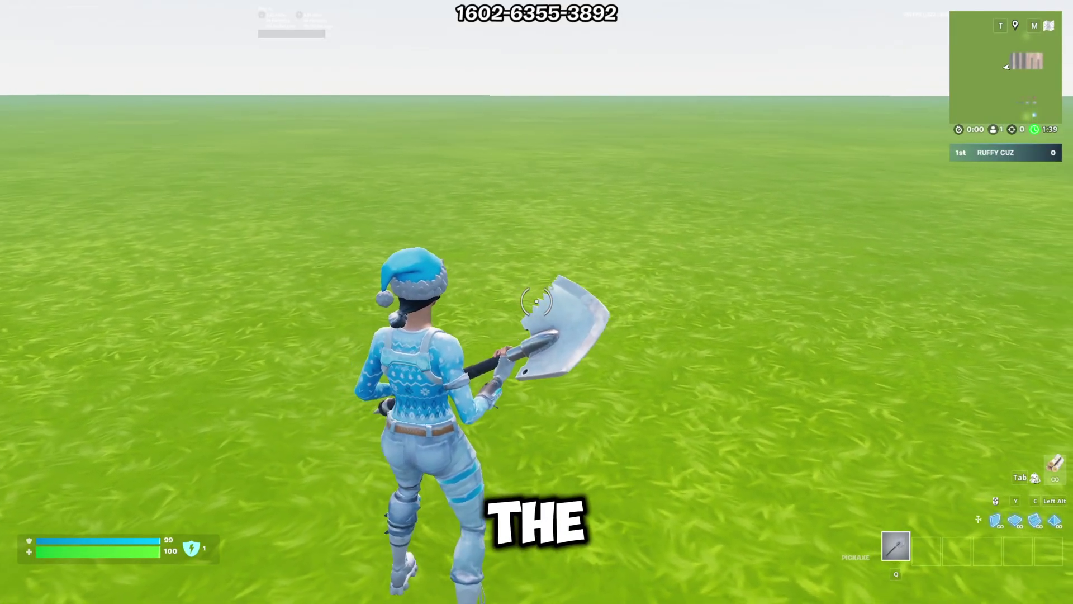
pyautogui.press('d')
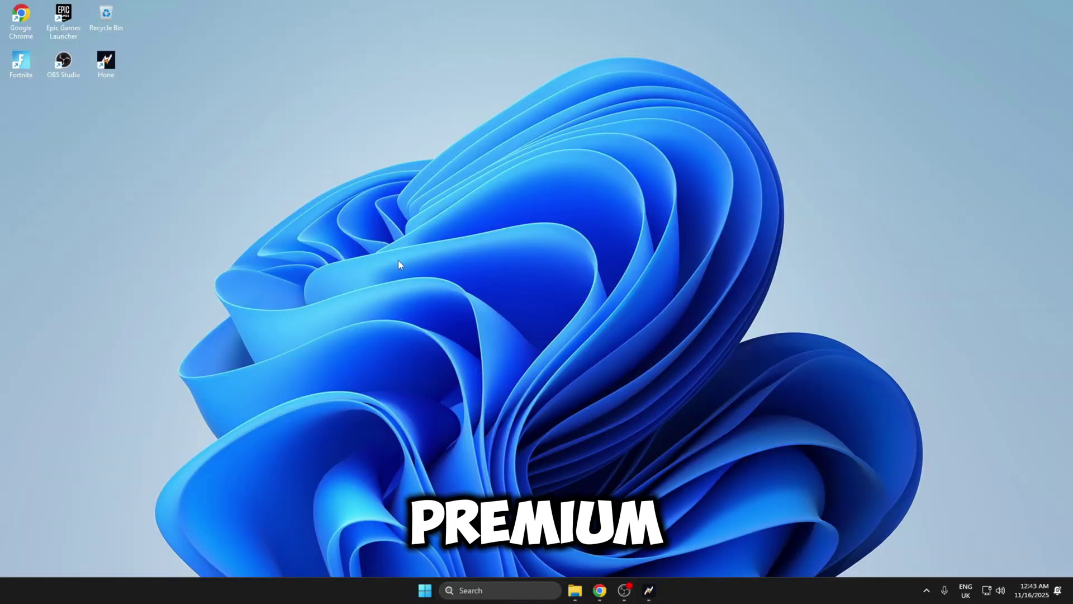
# Switch to Hone and look through its Optimizations, Boost-Up, Games and Hone AI sections.
pyautogui.click(601, 590)
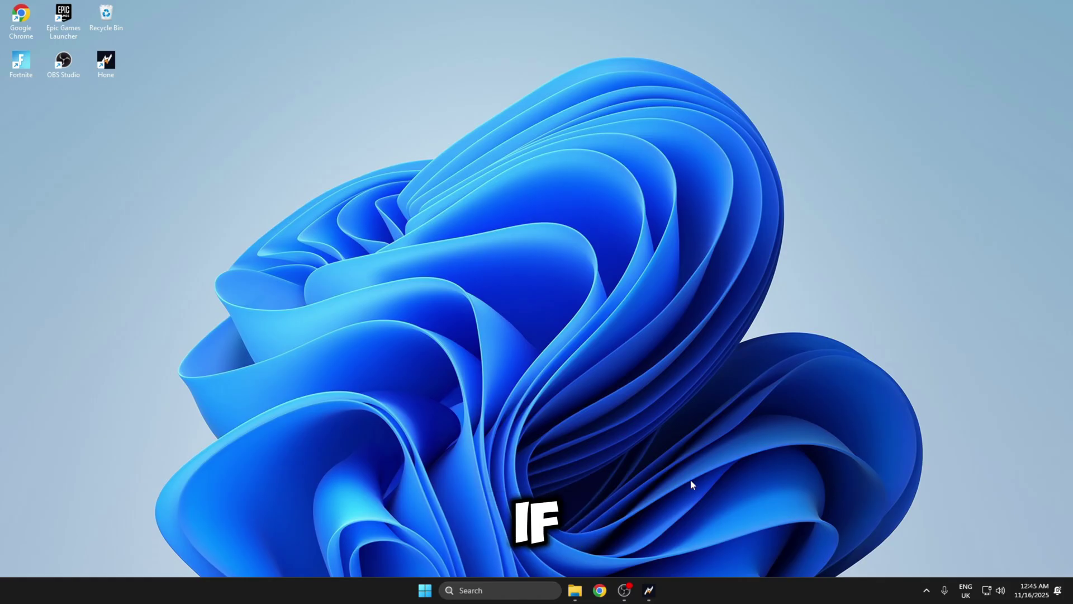
pyautogui.click(648, 590)
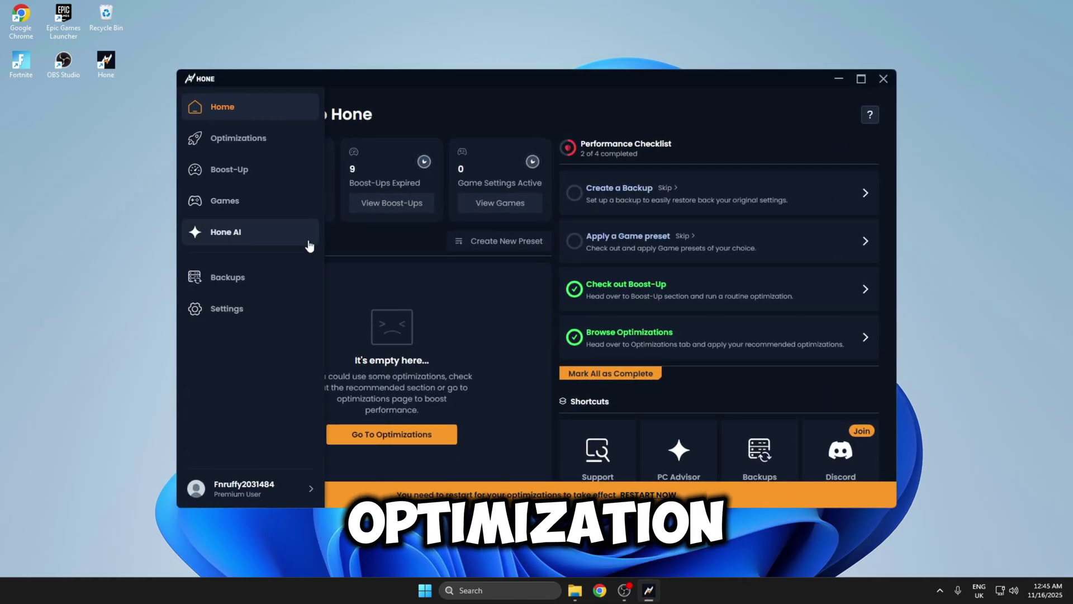
pyautogui.moveTo(211, 144)
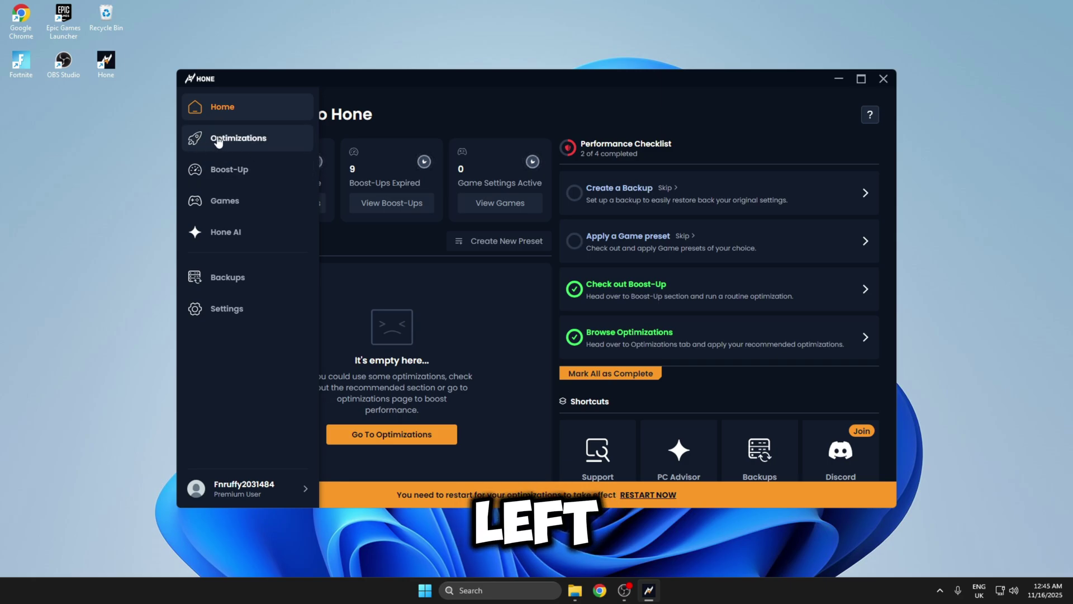
pyautogui.click(218, 142)
pyautogui.click(216, 171)
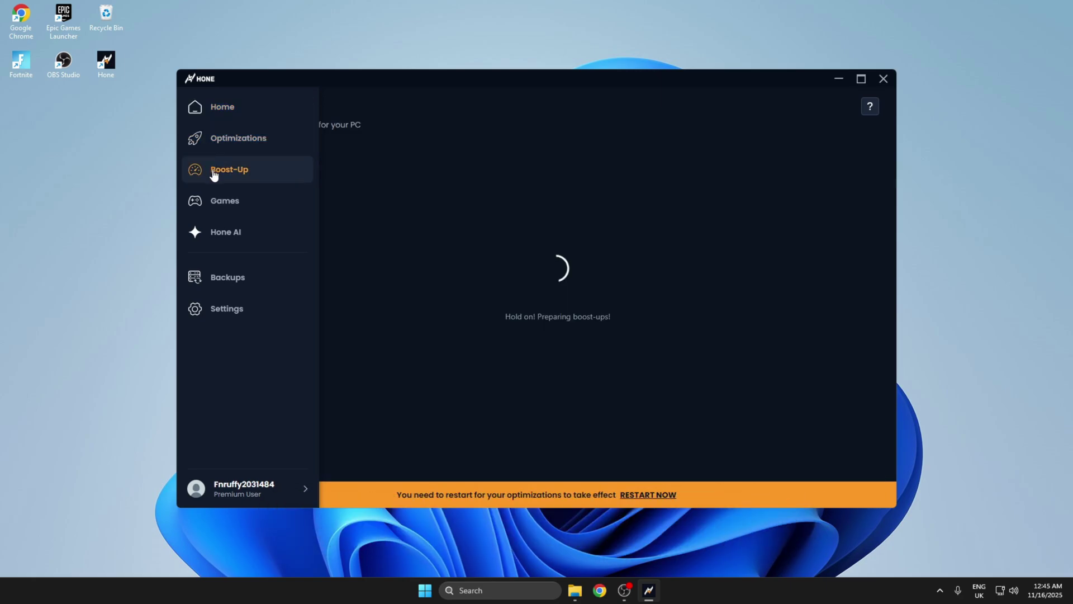
pyautogui.click(222, 205)
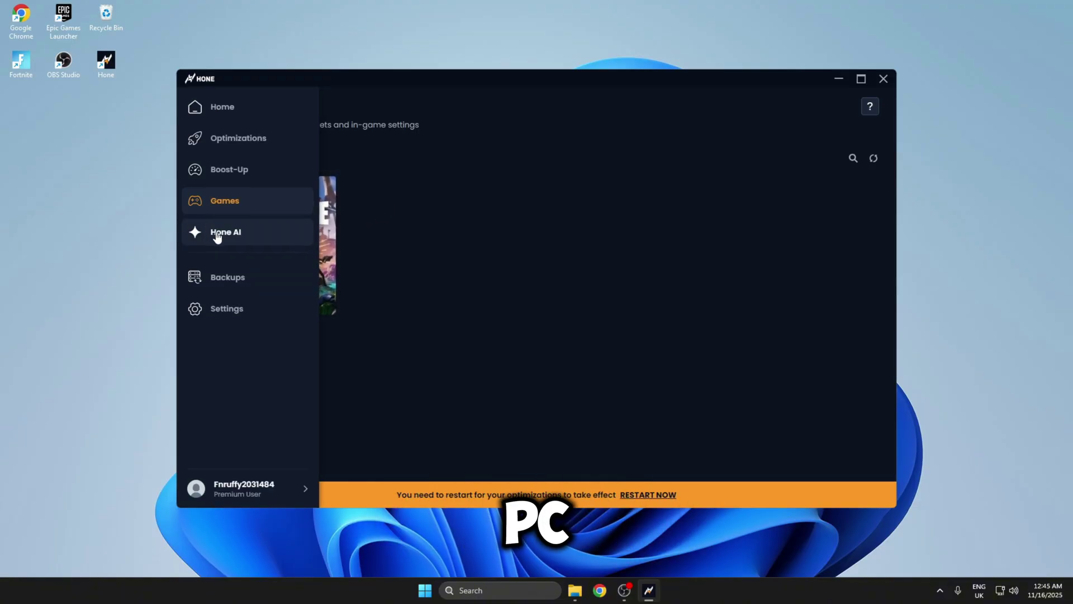
pyautogui.click(217, 236)
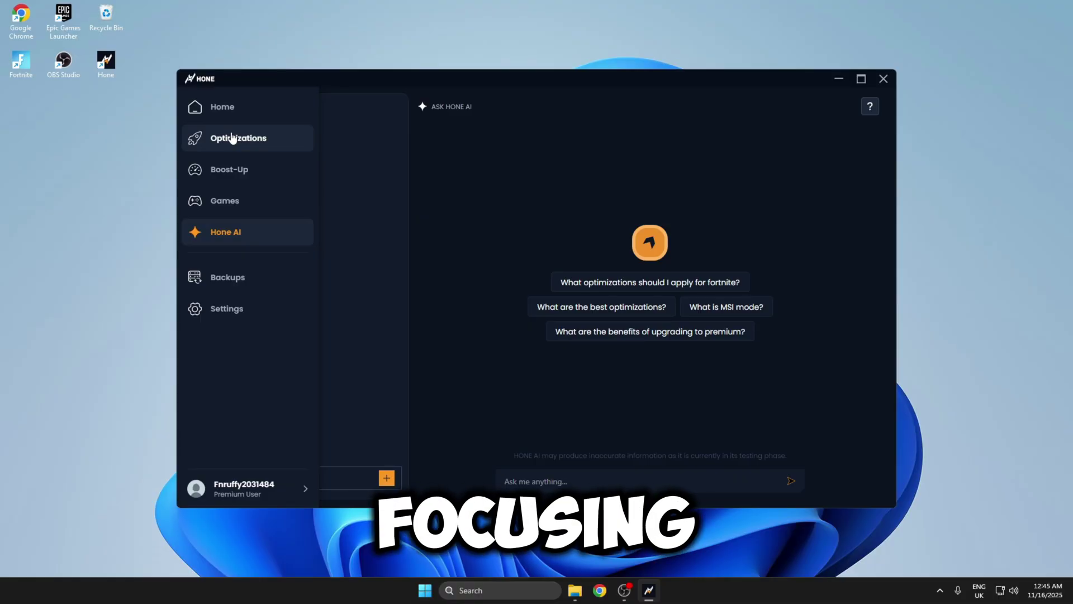
# Activate Disable Large Send Offloads in the advanced optimizations, accepting its warning and choosing not to show it again.
pyautogui.click(232, 139)
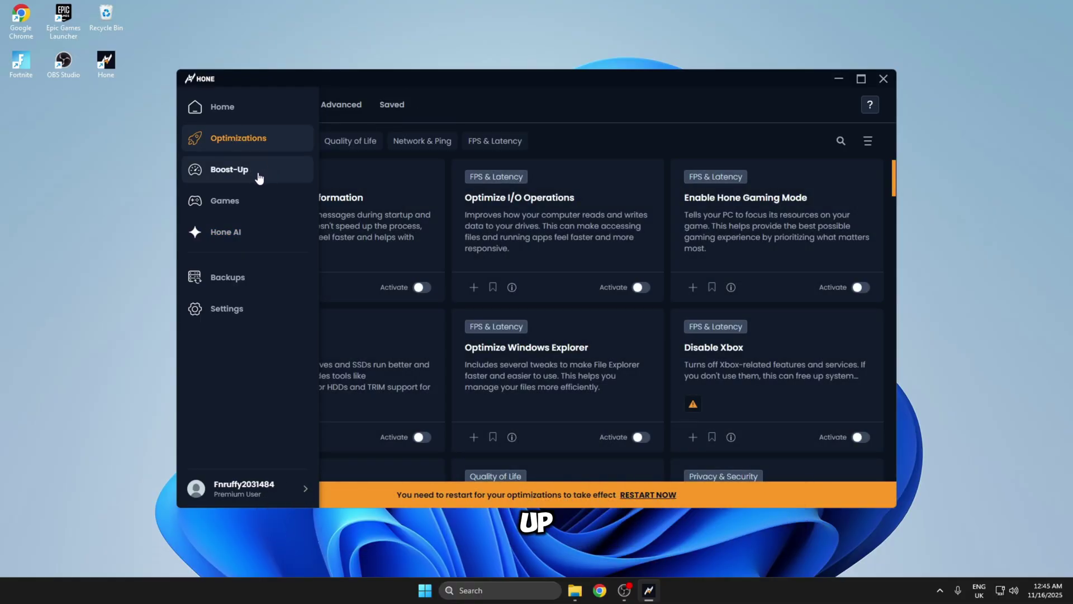
pyautogui.moveTo(893, 175); pyautogui.dragTo(877, 148)
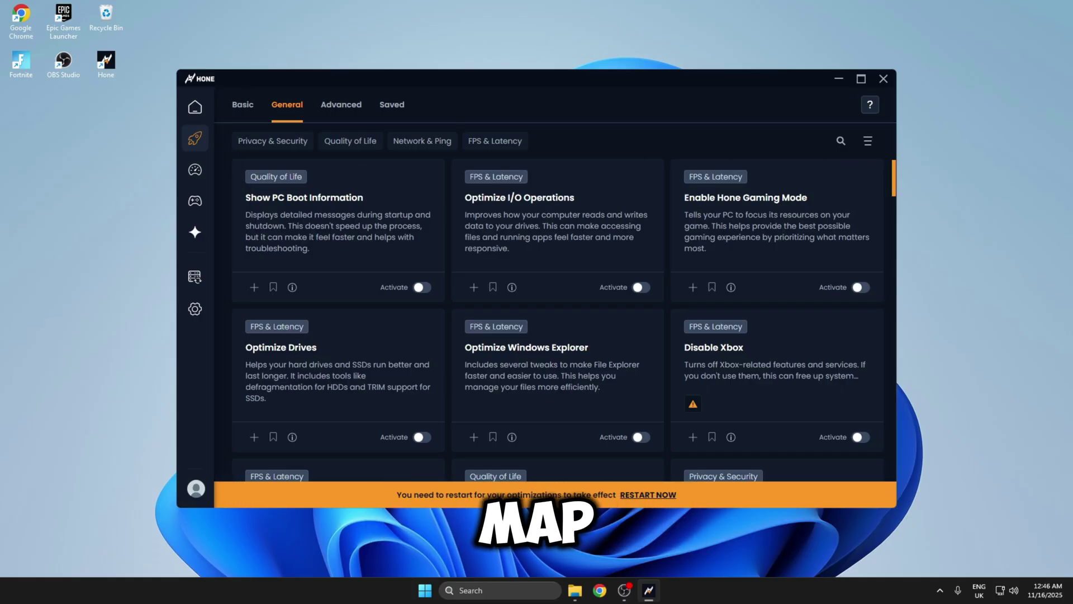
pyautogui.moveTo(242, 101)
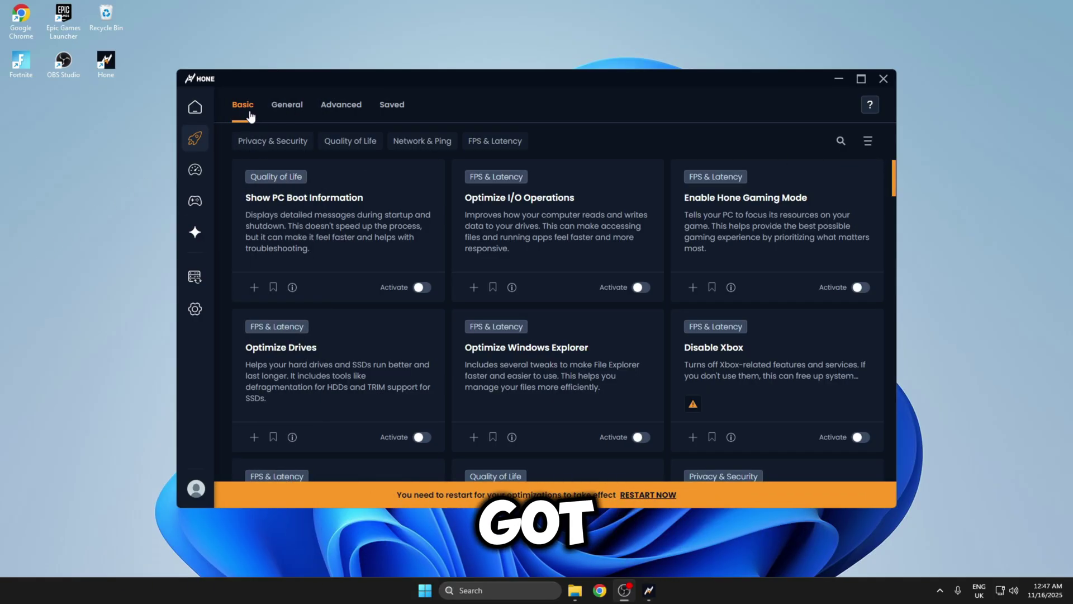
pyautogui.click(328, 110)
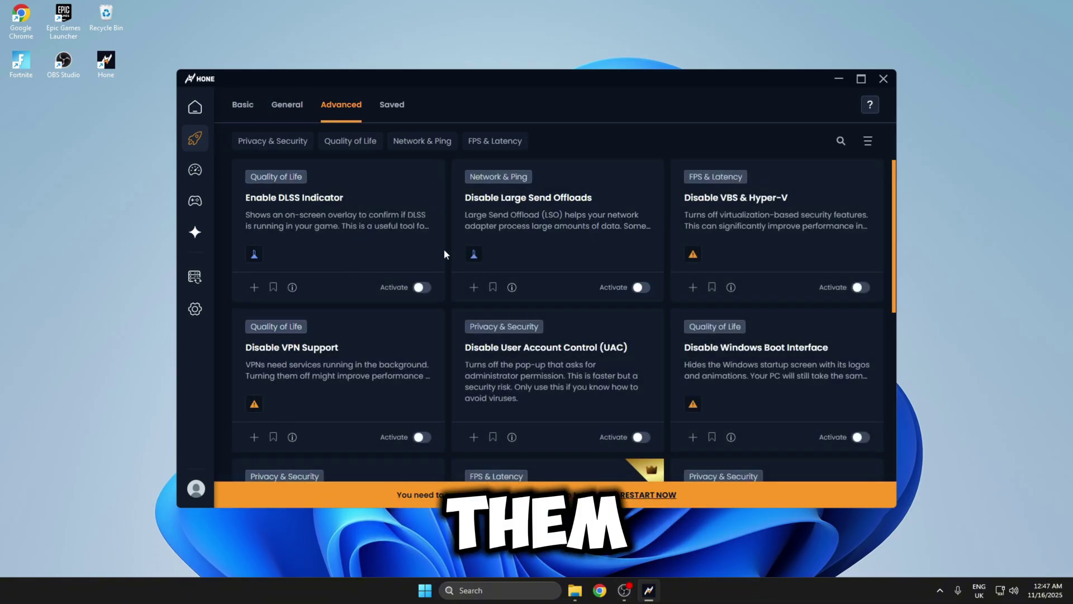
pyautogui.click(640, 289)
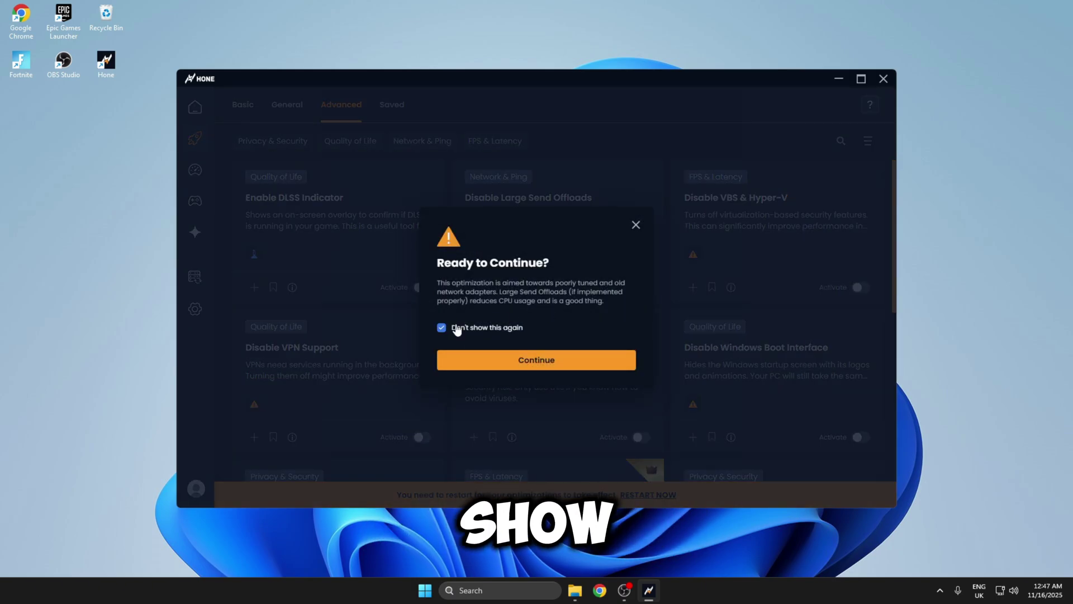
pyautogui.click(545, 362)
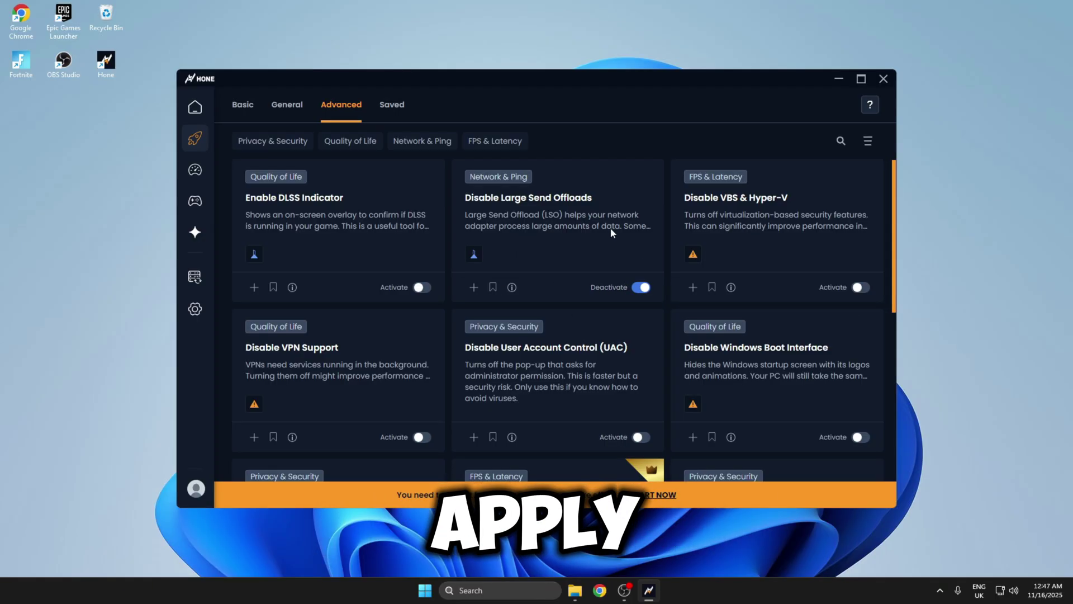
# Review the general optimizations in the FPS & Latency category.
pyautogui.click(287, 104)
pyautogui.click(243, 105)
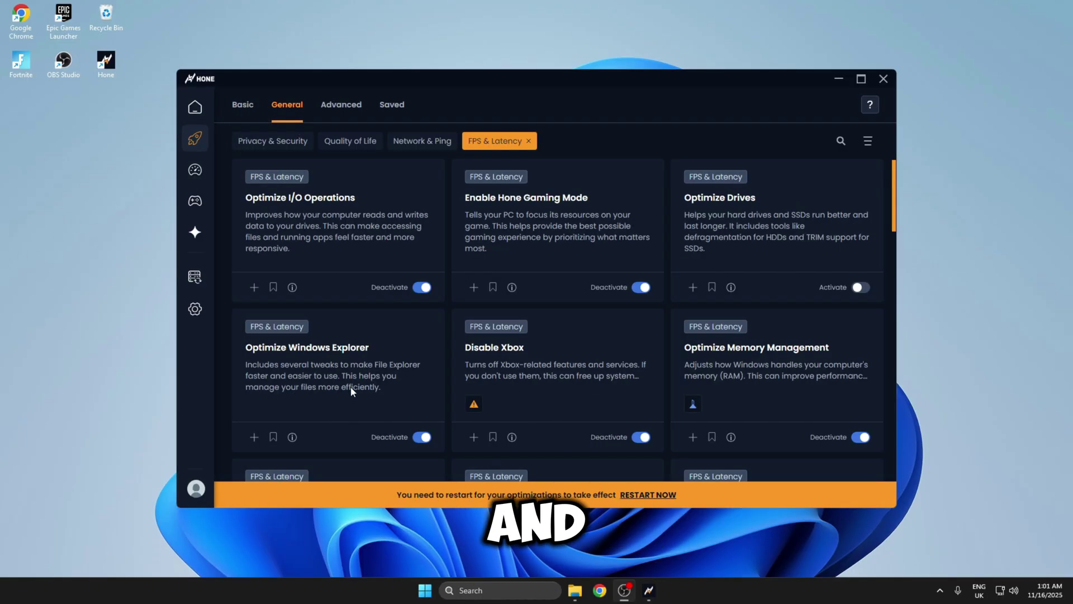
pyautogui.scroll(-10, 424, 323)
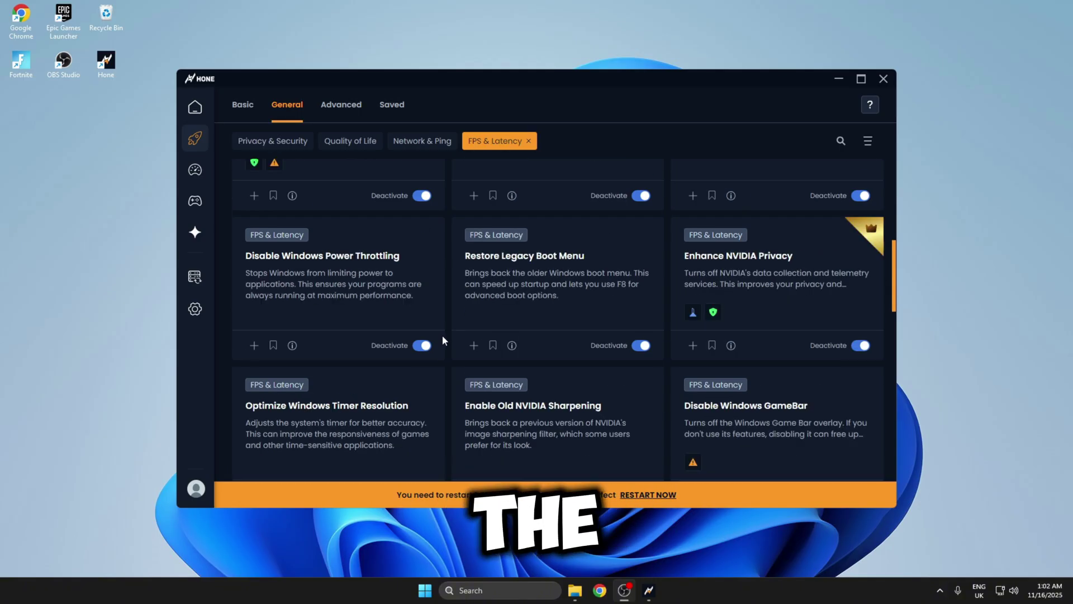
pyautogui.scroll(10, 444, 340)
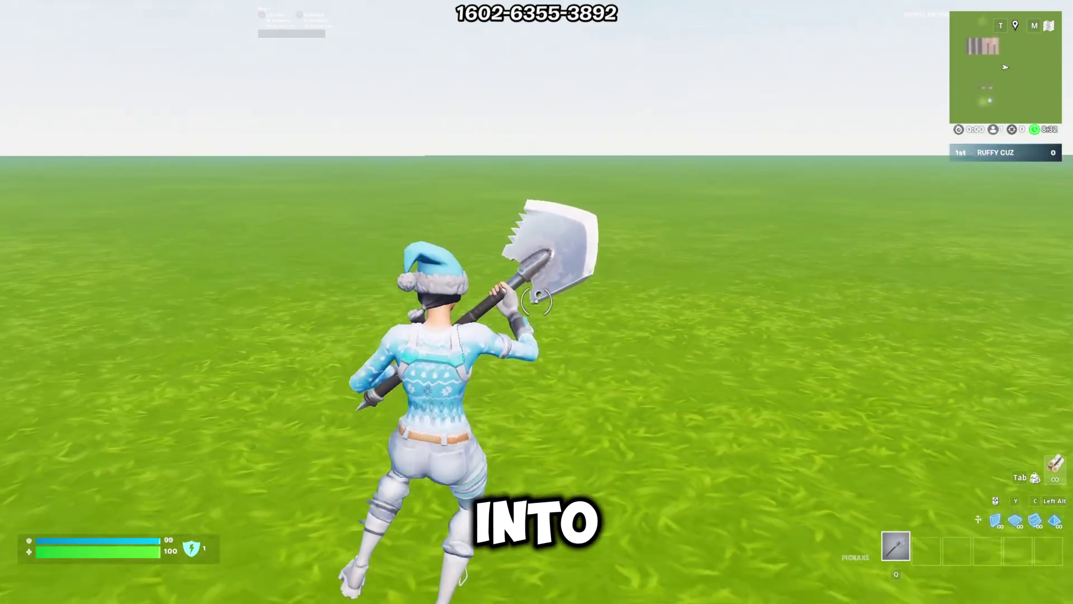
pyautogui.press('w')
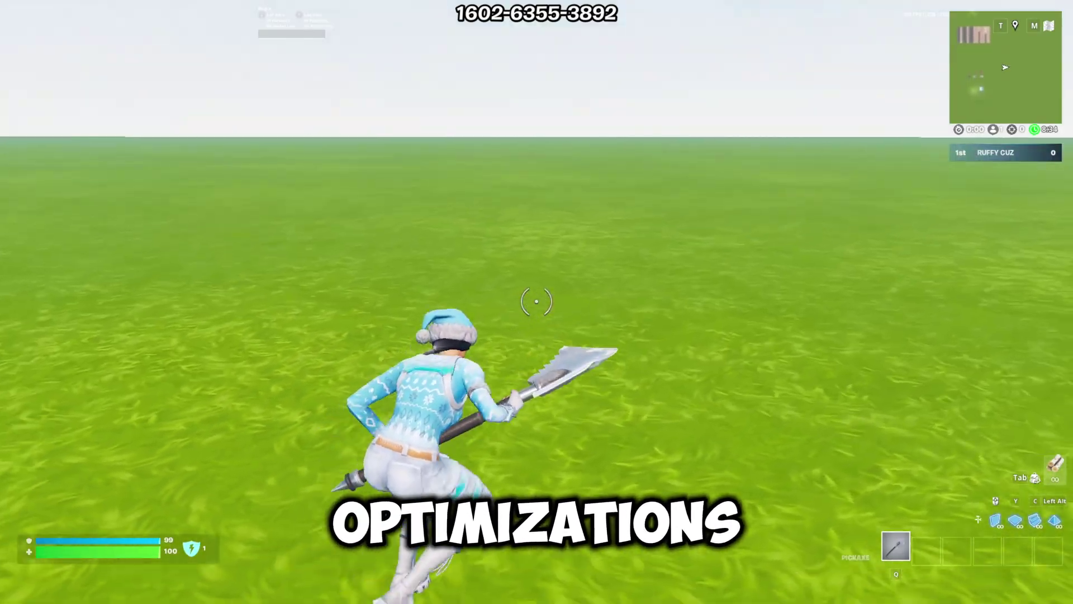
pyautogui.press('w')
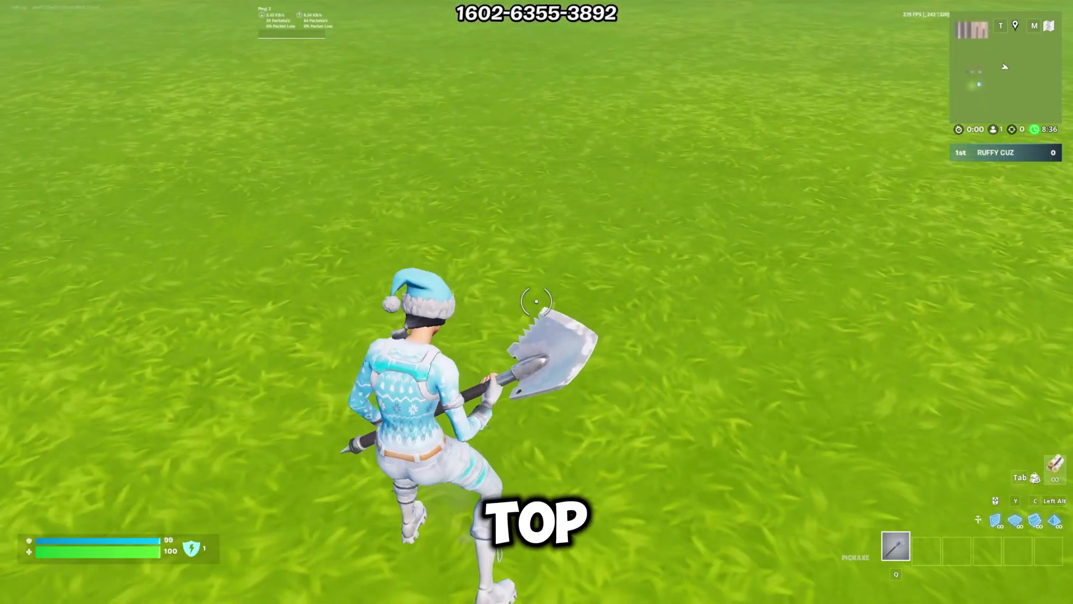
pyautogui.press('w')
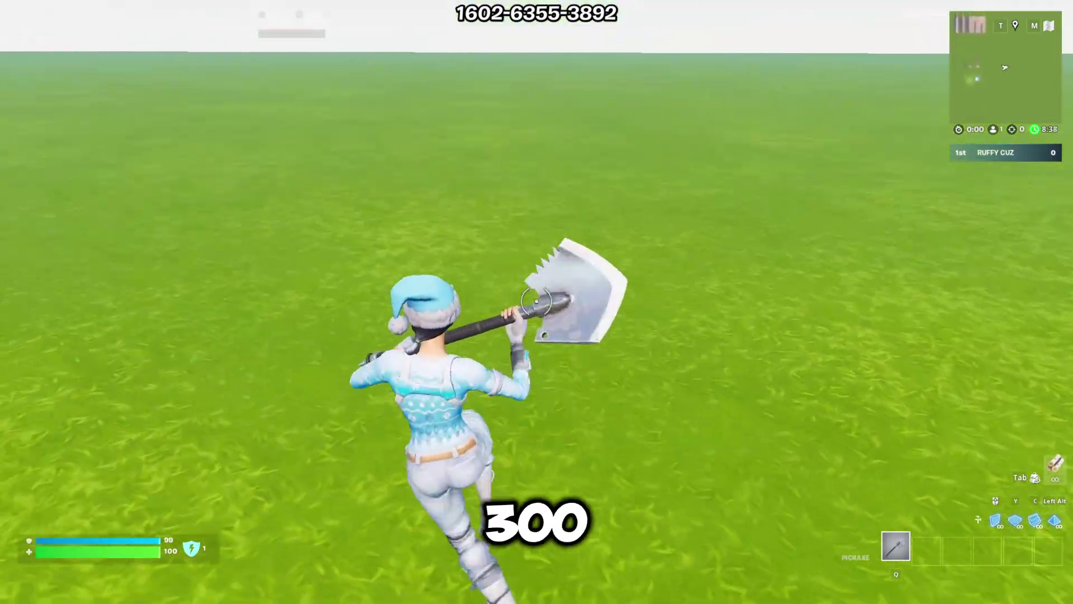
pyautogui.press('w')
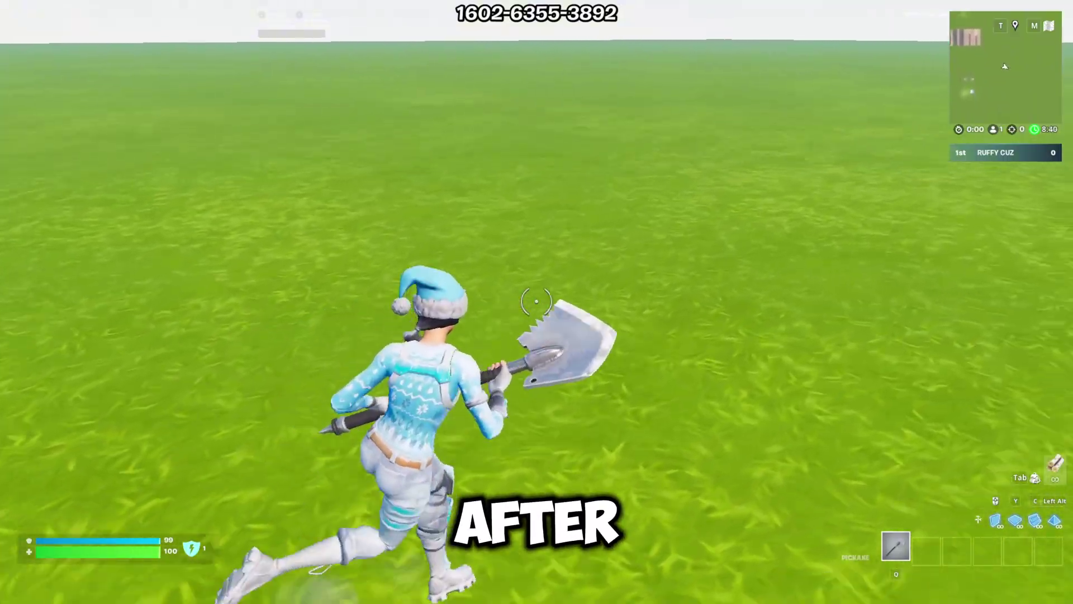
pyautogui.press('w')
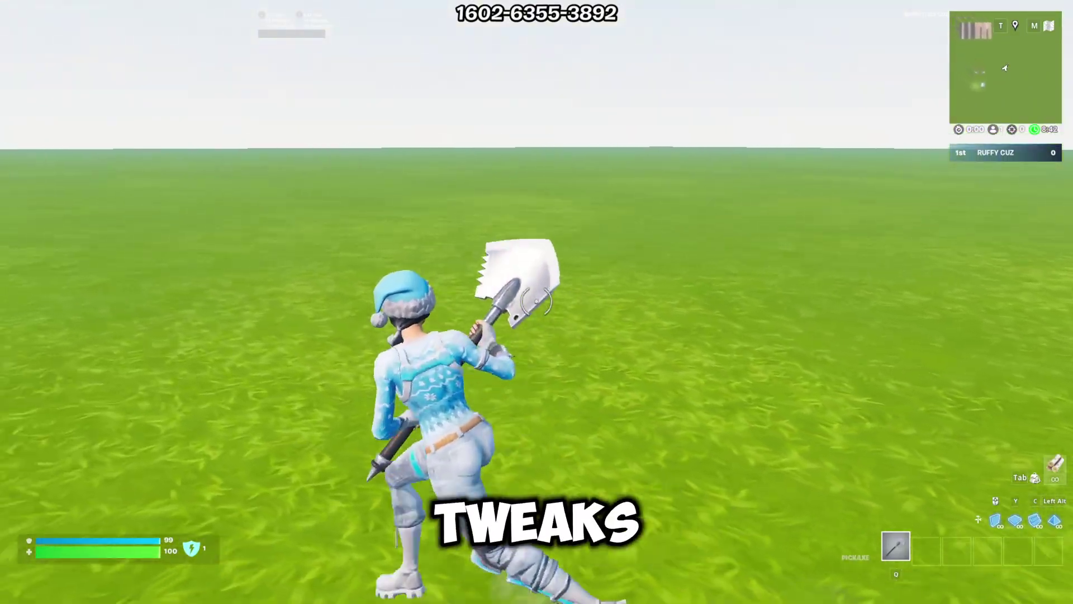
pyautogui.press('shift')
pyautogui.press('w')
pyautogui.click(537, 302)
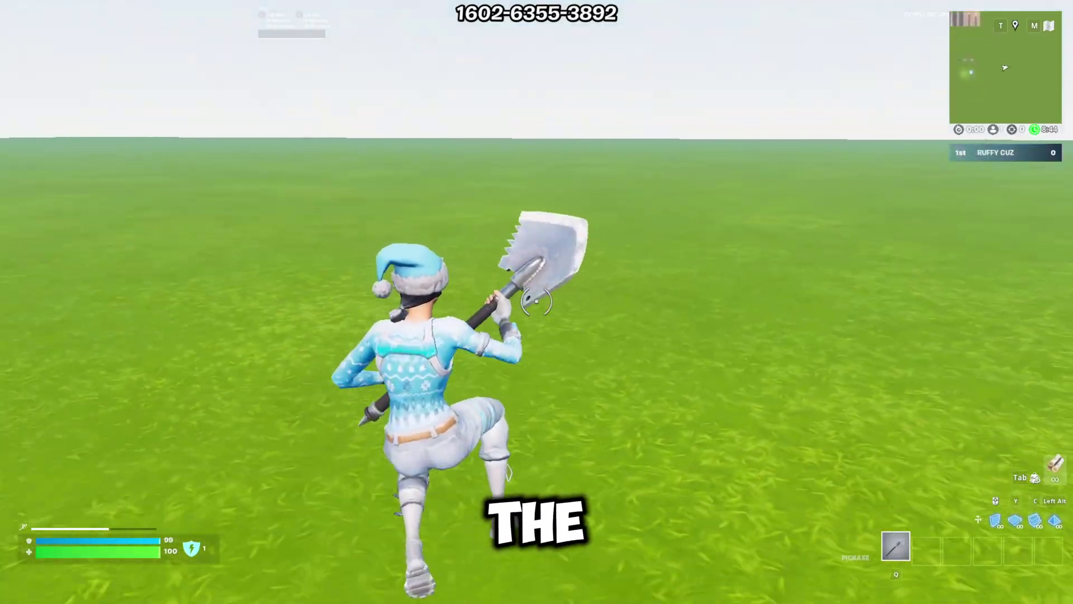
pyautogui.press('w')
pyautogui.press('shift')
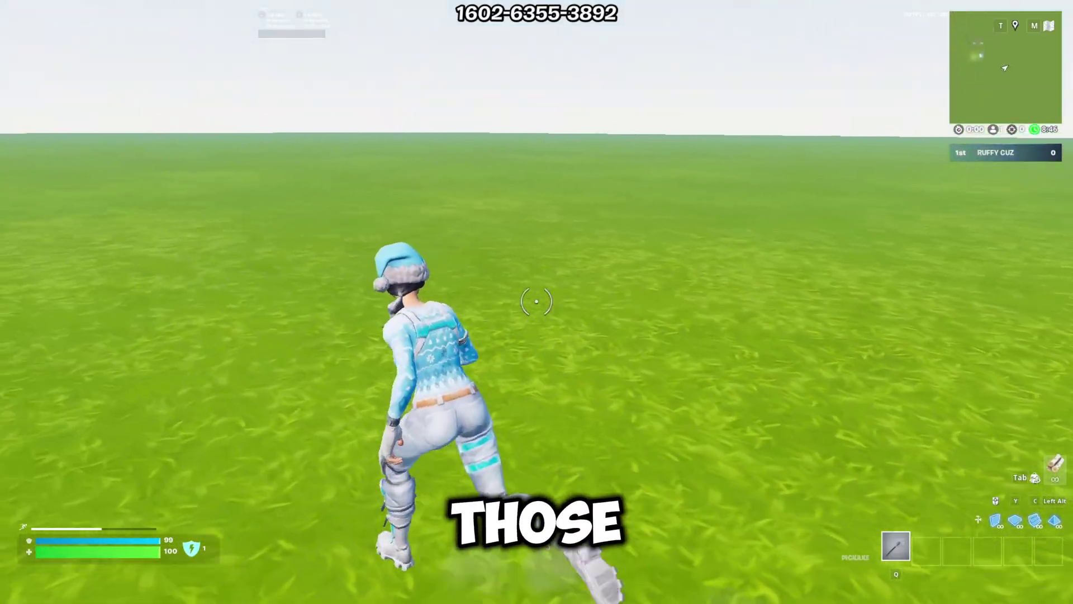
pyautogui.press('space')
pyautogui.press('w')
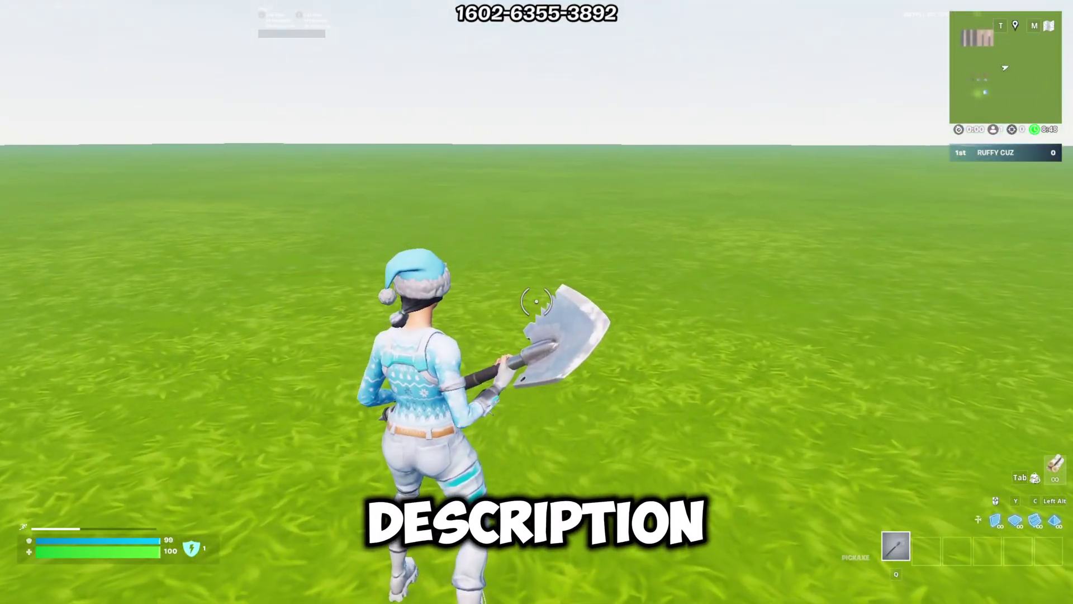